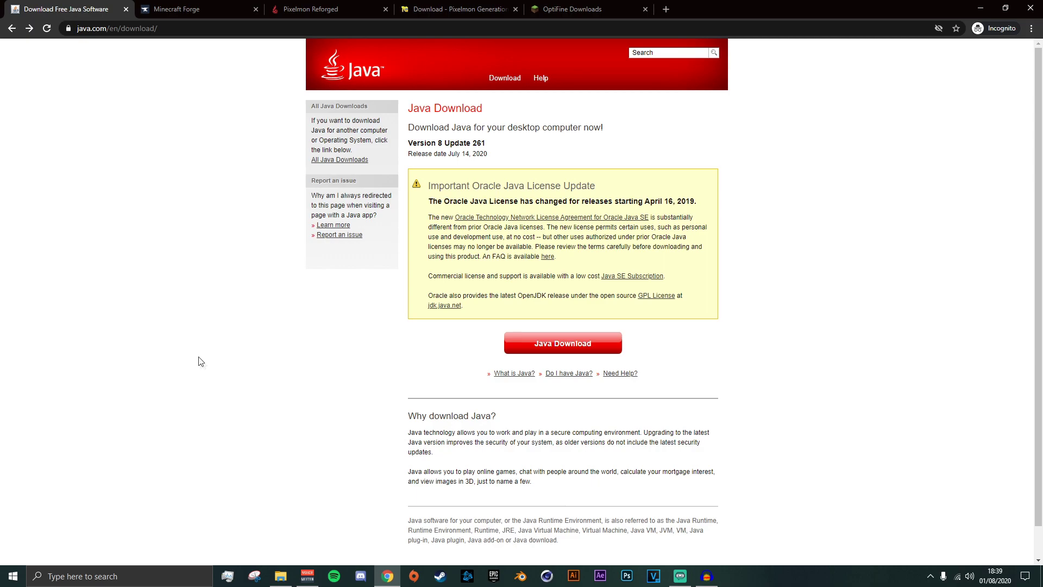
# - Download JavaSetup8u261.exe from java.com and save it to the Desktop
pyautogui.click(566, 351)
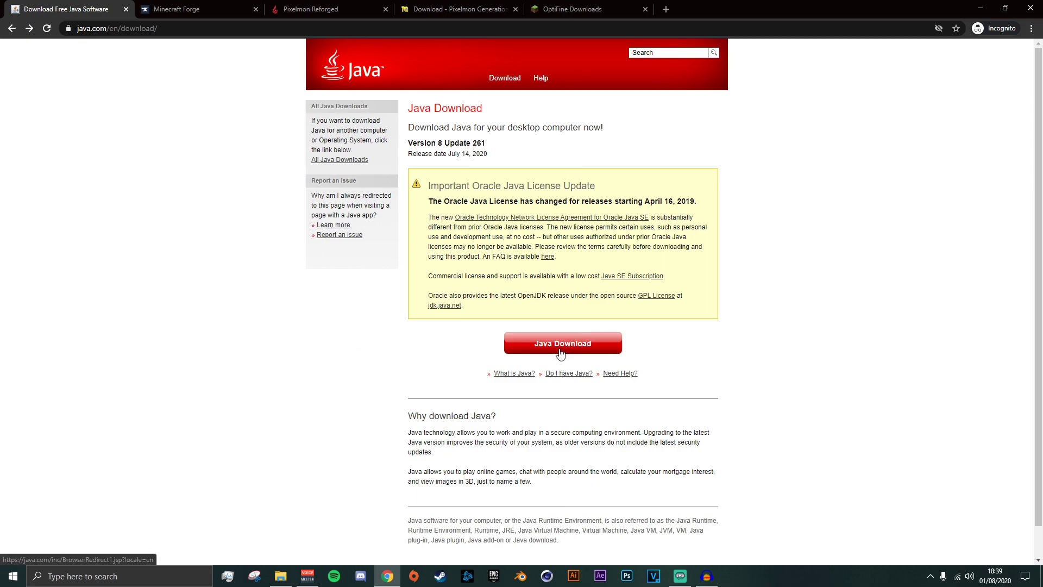
pyautogui.click(588, 400)
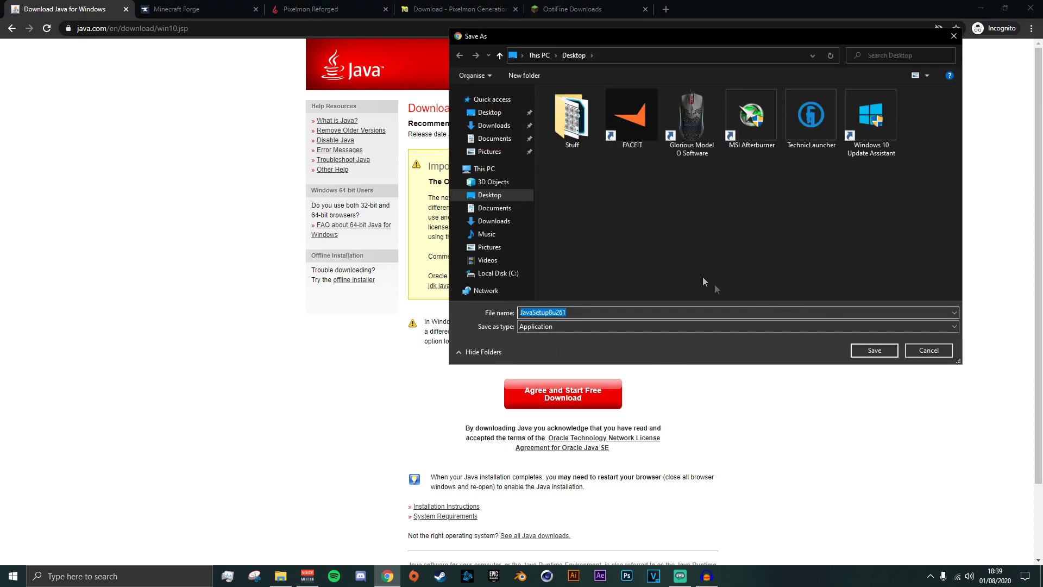
pyautogui.click(874, 351)
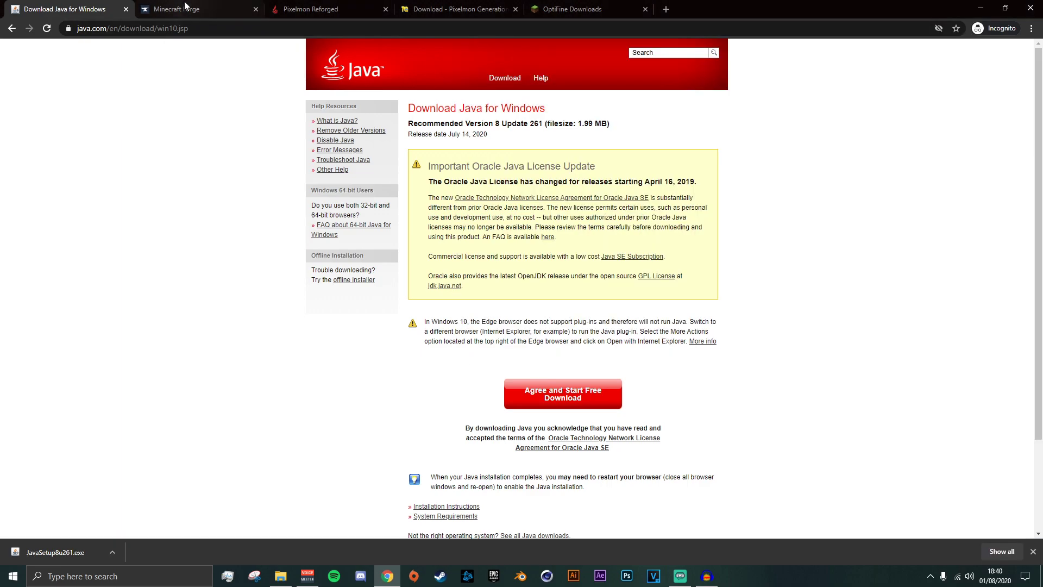
# - On the Forge site, pick the 1.12.2 Recommended Installer (14.23.5.2854)
pyautogui.click(170, 10)
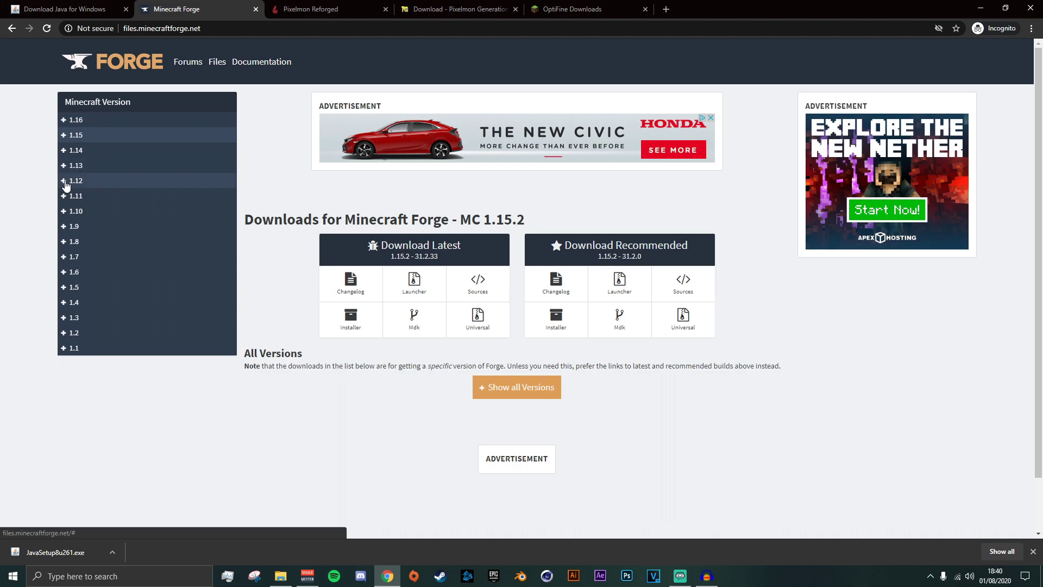
pyautogui.click(67, 184)
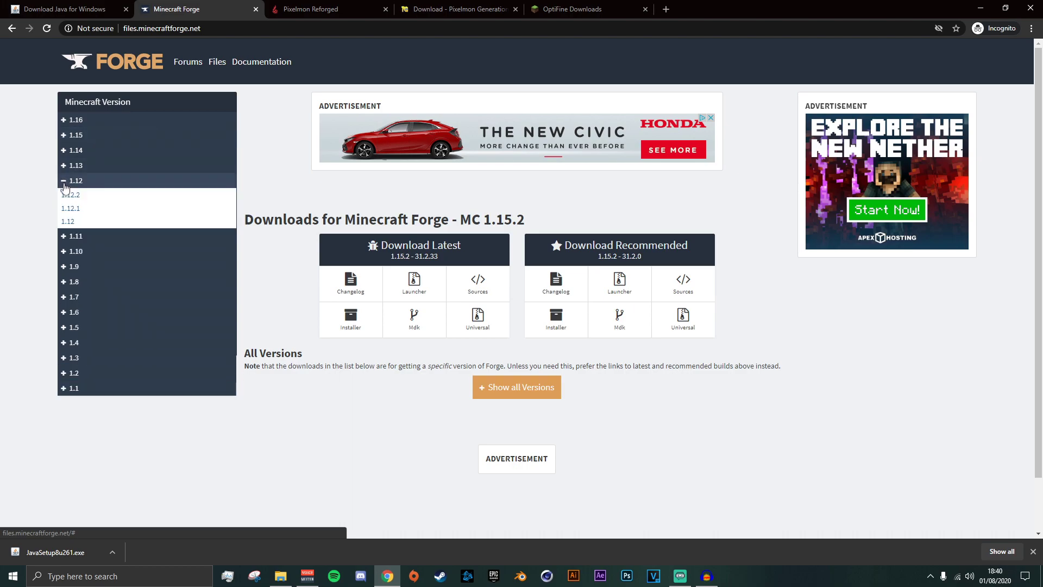
pyautogui.click(75, 198)
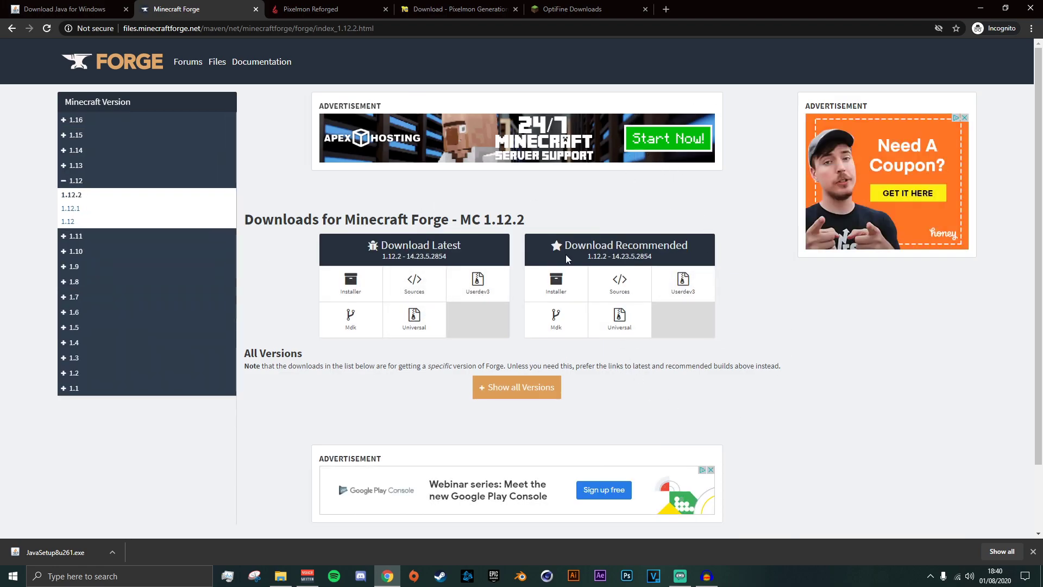
pyautogui.click(557, 291)
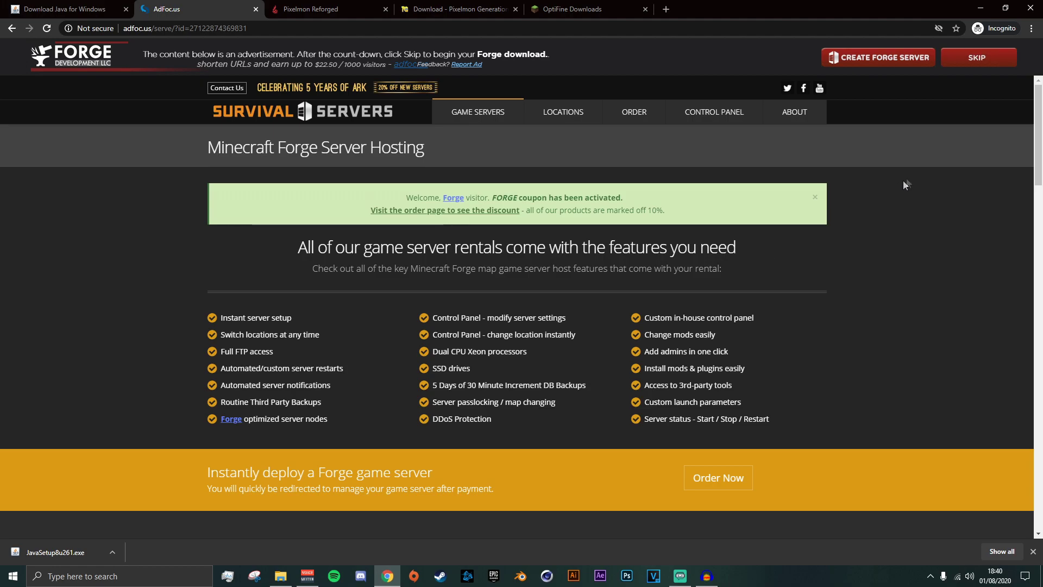
# - Skip the ad, save forge-1.12.2-14.23.5.2854-installer.jar to the Desktop, and close finished tabs
pyautogui.click(976, 58)
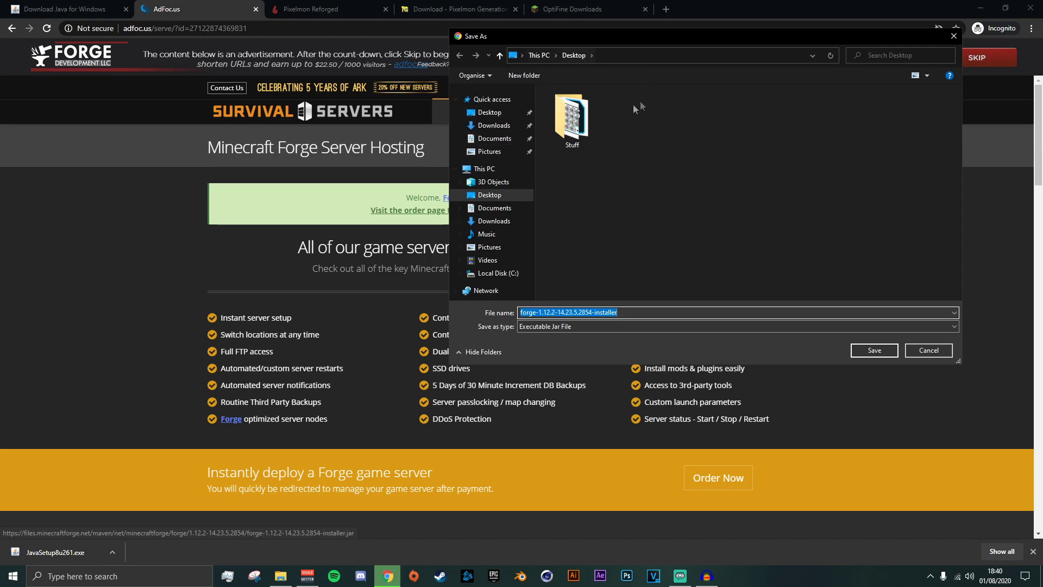
pyautogui.click(864, 350)
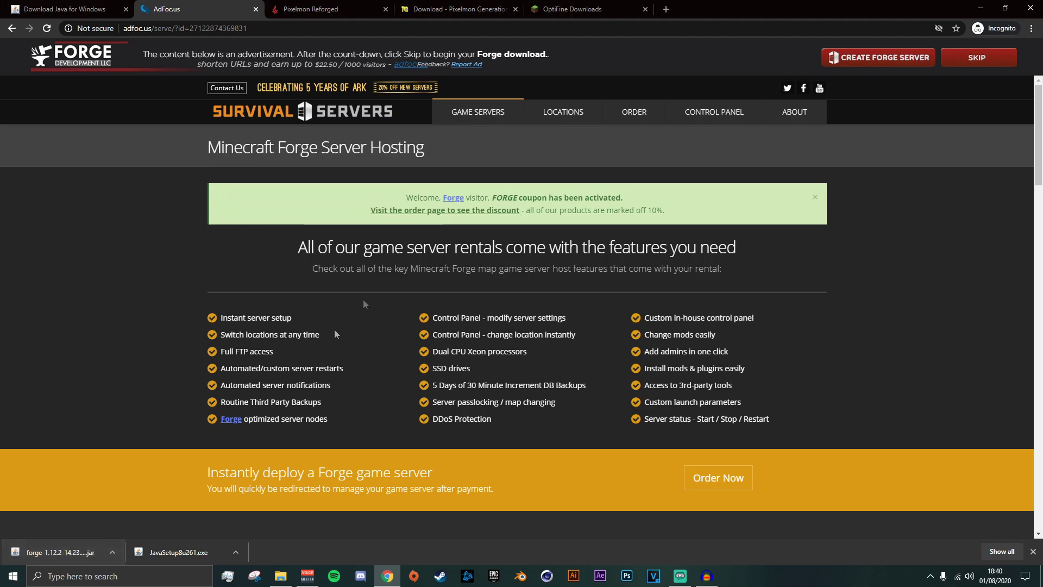
pyautogui.hotkey('ctrl', 'w')
pyautogui.hotkey('ctrl', 'w')
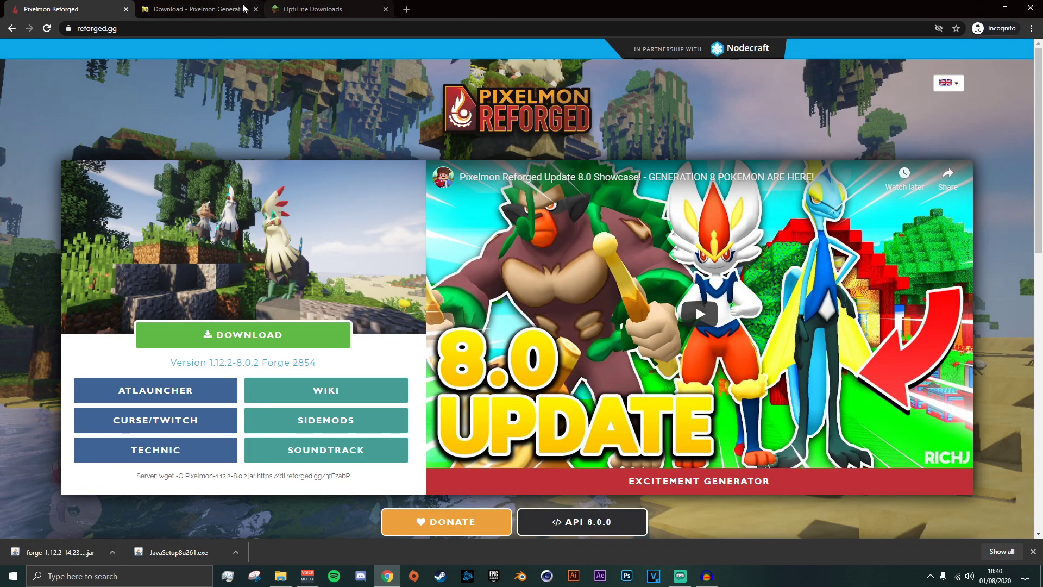
# - Save Pixelmon-1.12.2-8.0.2-universal.jar from reforged.gg to the Desktop and close the ad tab
pyautogui.click(200, 6)
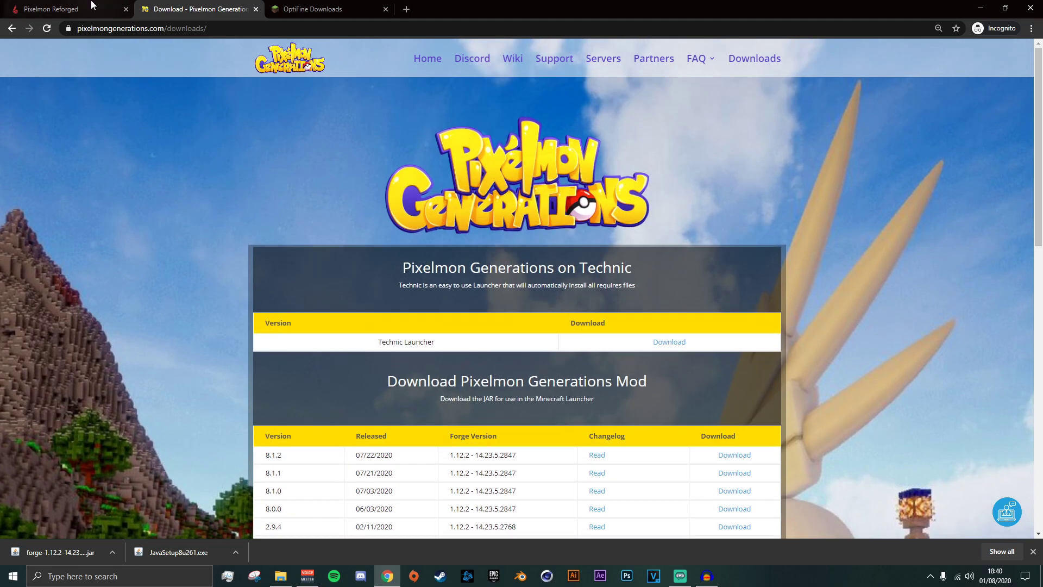
pyautogui.click(91, 5)
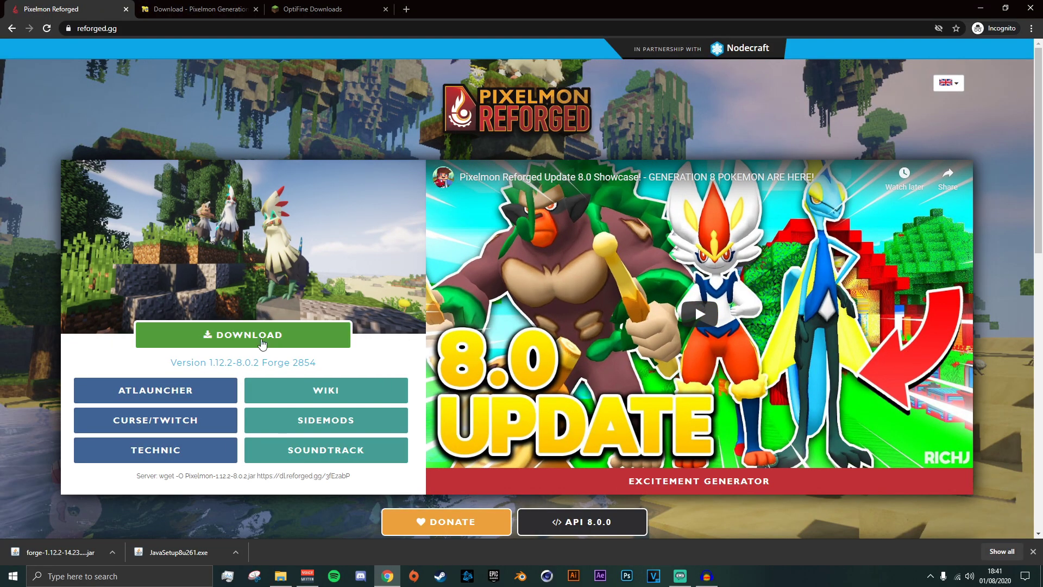
pyautogui.click(300, 331)
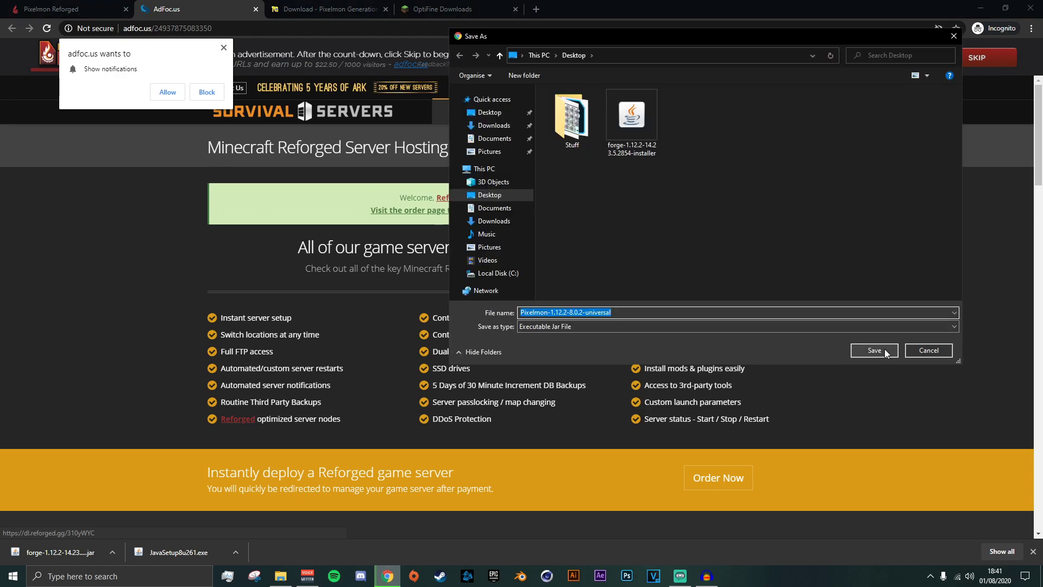
pyautogui.click(875, 350)
pyautogui.hotkey('ctrl', 'w')
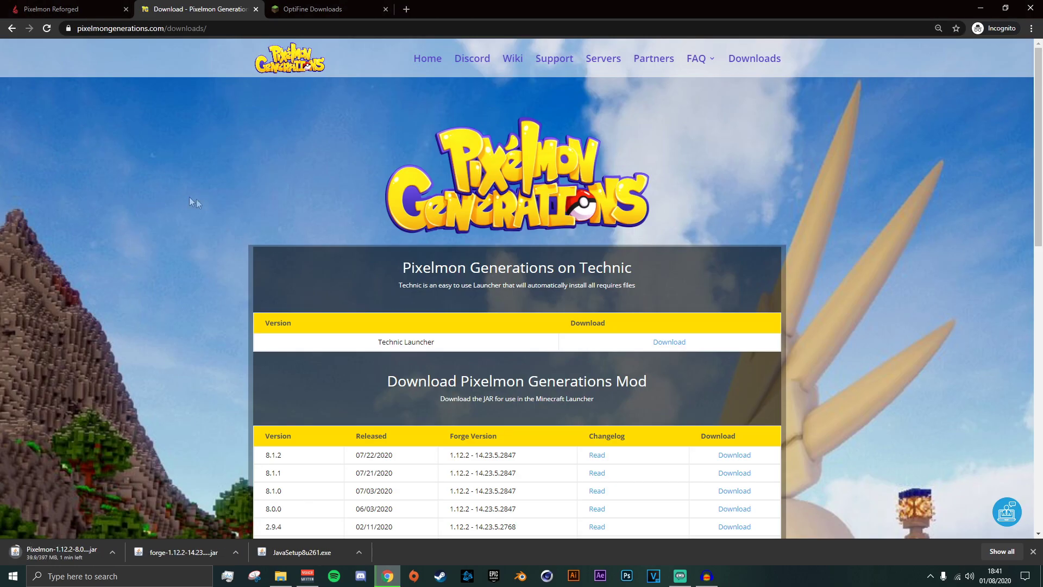
# - Start the Pixelmon Generations 8.1.2 jar download from MediaFire, then go to the OptiFine page
pyautogui.scroll(-3, 193, 202)
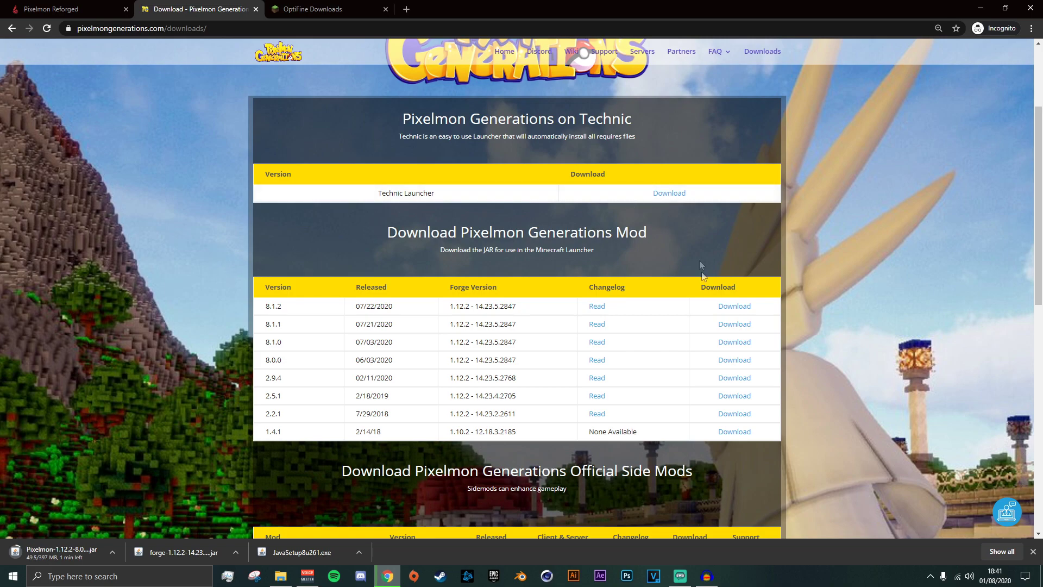
pyautogui.click(731, 306)
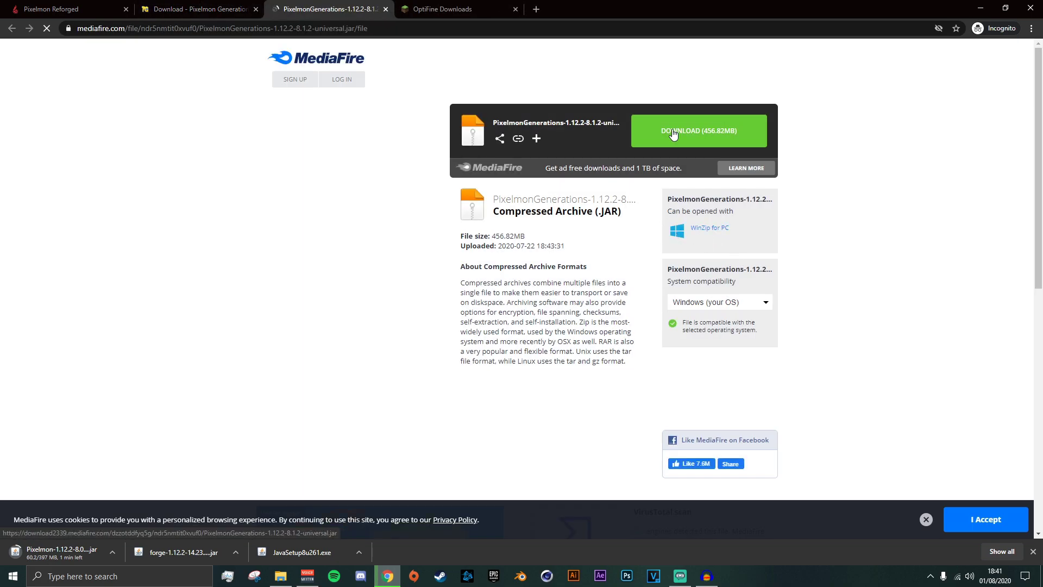
pyautogui.click(673, 133)
pyautogui.hotkey('ctrl', 'Tab')
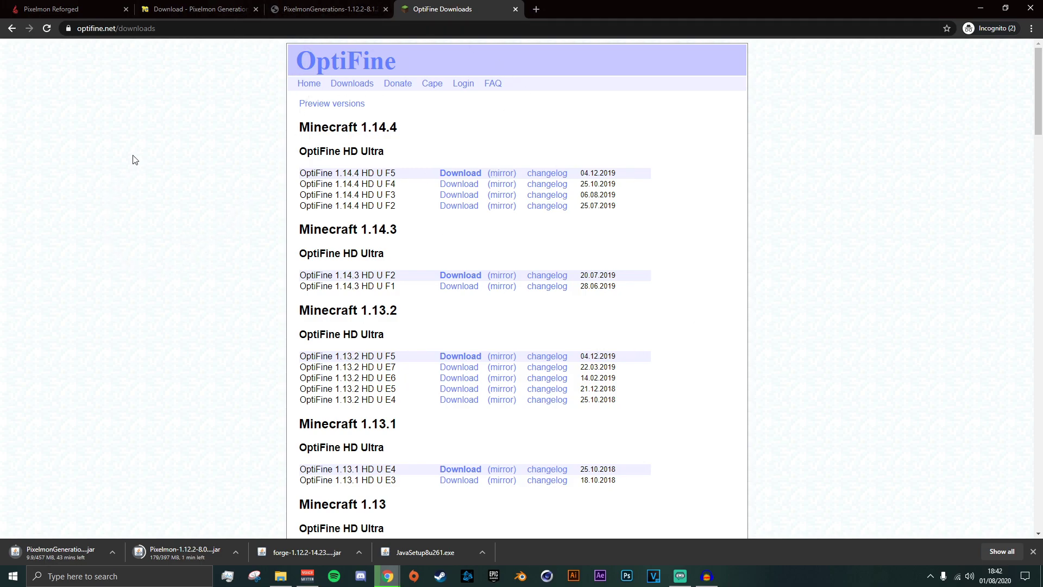
# - Download OptiFine 1.12.2 HD U F5 from the Minecraft 1.12.2 section
pyautogui.scroll(-6, 149, 221)
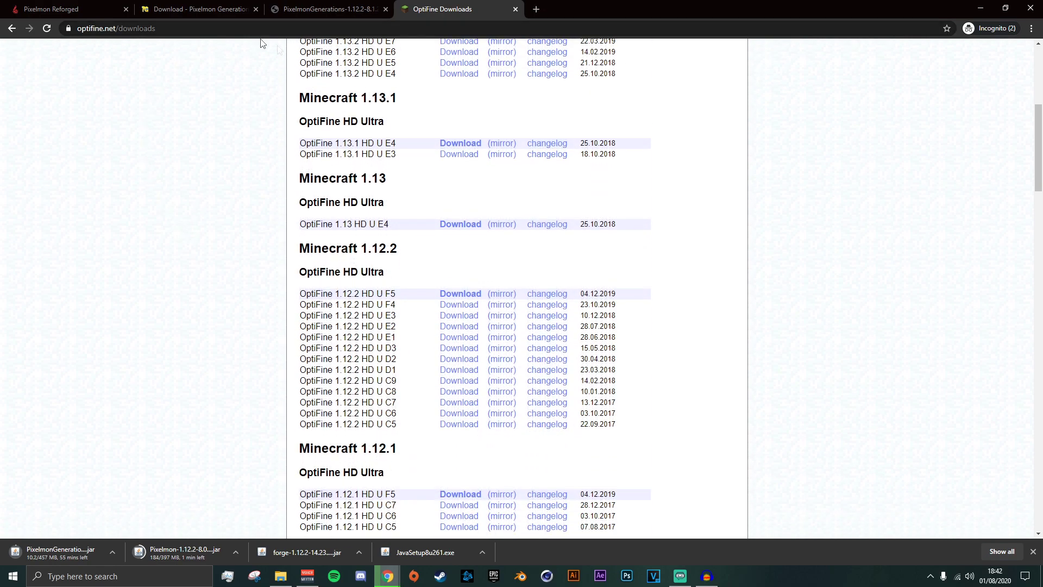
pyautogui.click(451, 295)
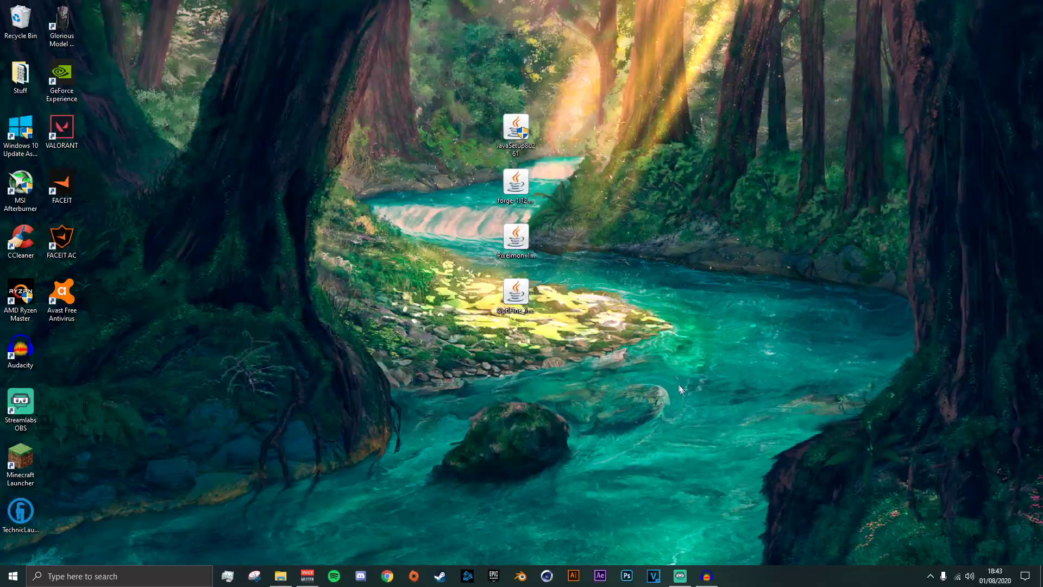
# - Rearrange the downloaded file icons on the desktop and launch the Minecraft Launcher
pyautogui.moveTo(680, 398); pyautogui.dragTo(413, 92)
pyautogui.click(419, 227)
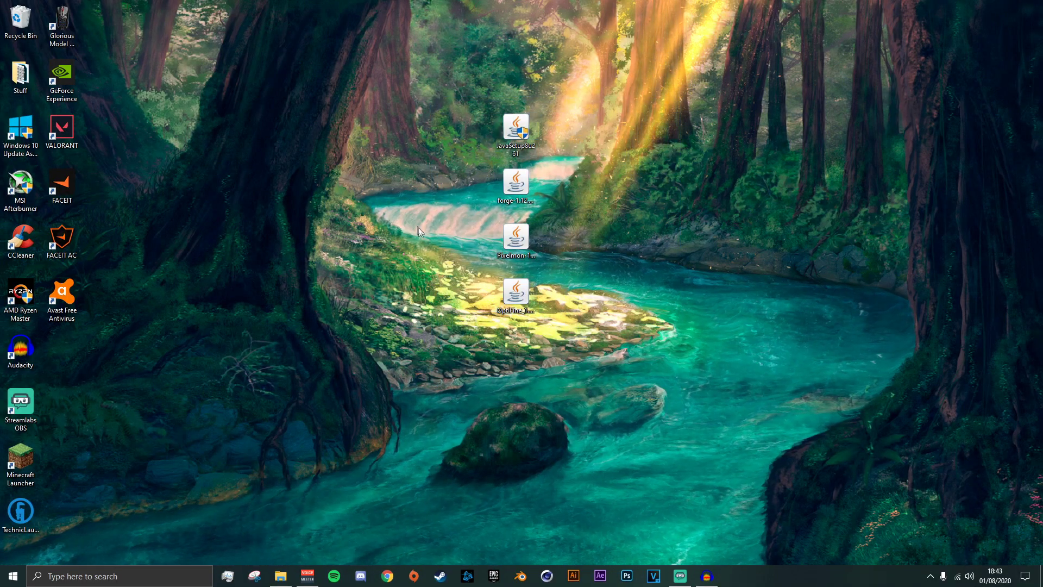
pyautogui.moveTo(515, 296); pyautogui.dragTo(517, 348)
pyautogui.click(523, 244)
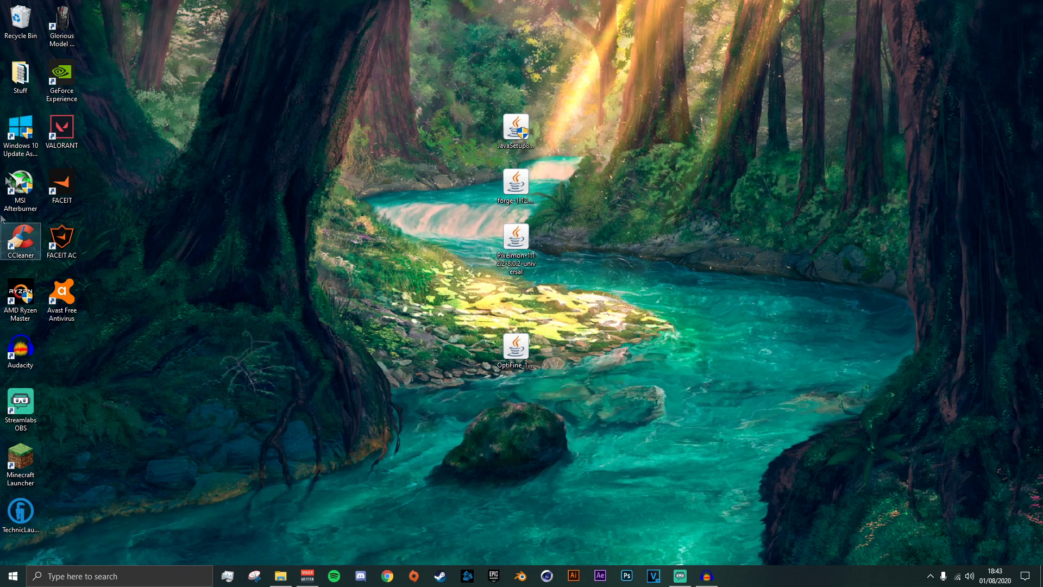
pyautogui.click(19, 482)
pyautogui.doubleClick(19, 482)
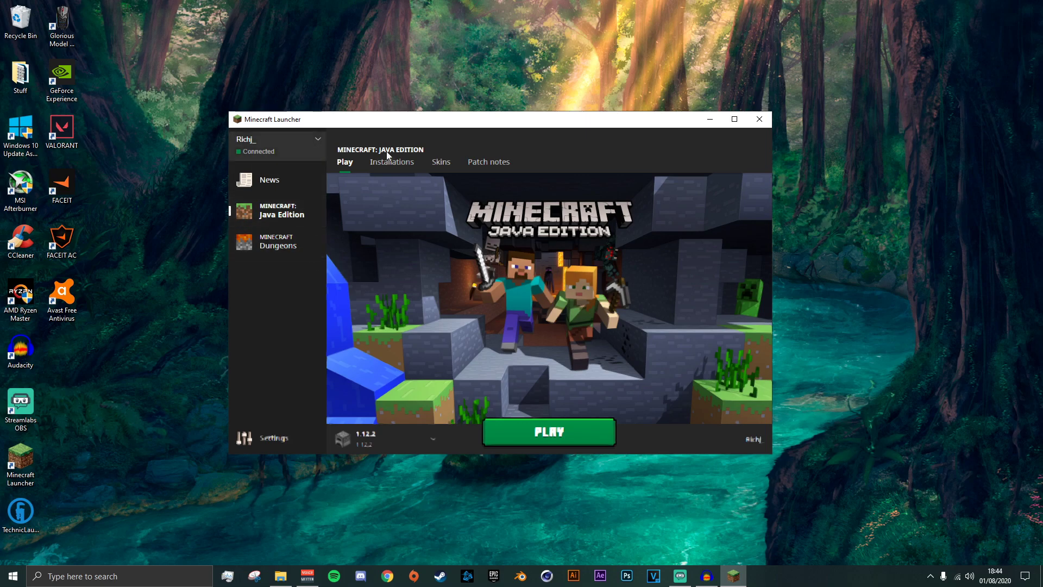
# - Check release 1.12.2 in a new installation, cancel it, then play and quit 1.12.2
pyautogui.click(389, 165)
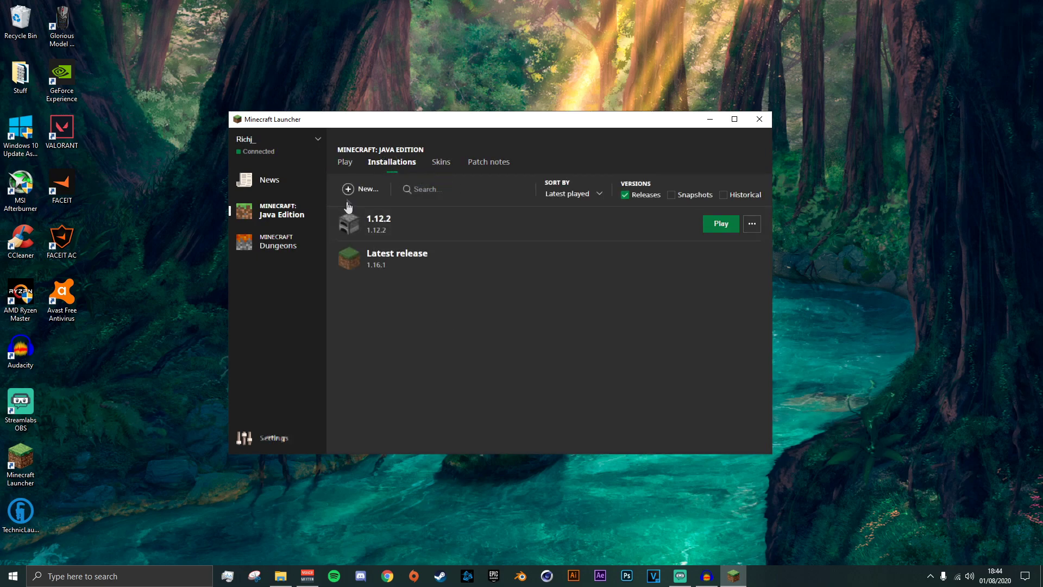
pyautogui.click(359, 188)
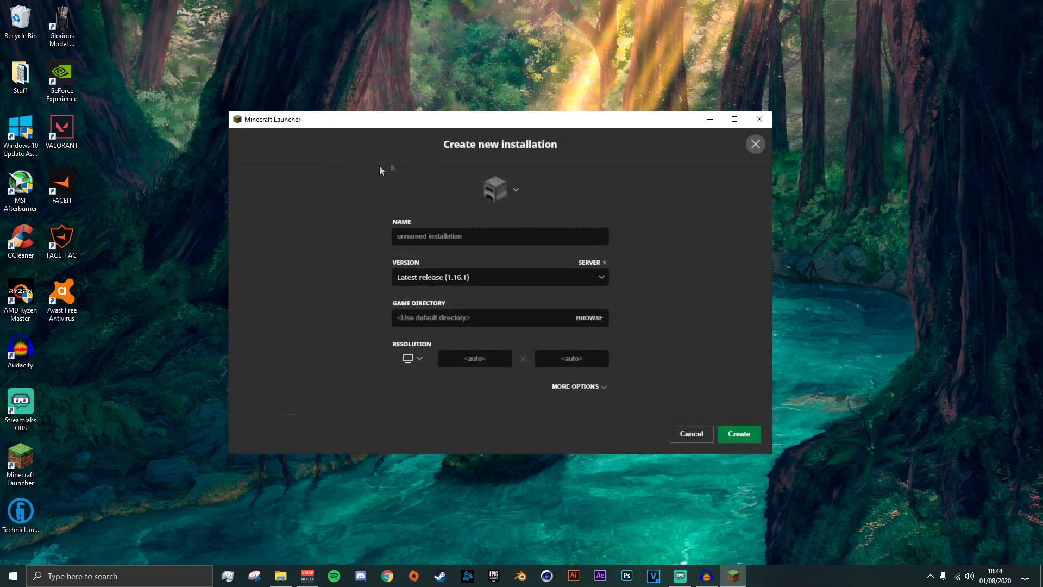
pyautogui.click(449, 278)
pyautogui.scroll(-3, 467, 236)
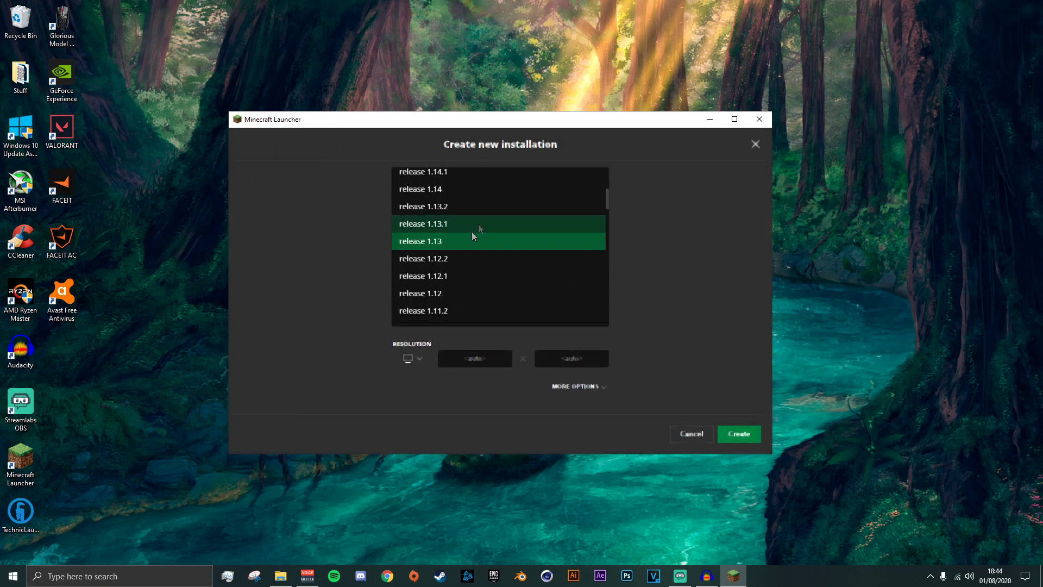
pyautogui.click(438, 259)
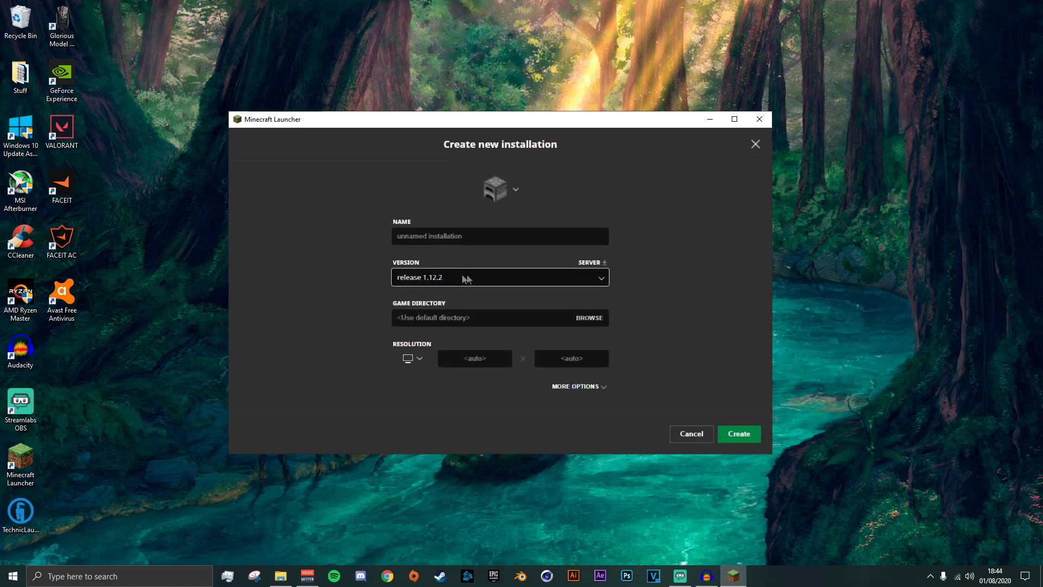
pyautogui.click(696, 437)
pyautogui.click(715, 228)
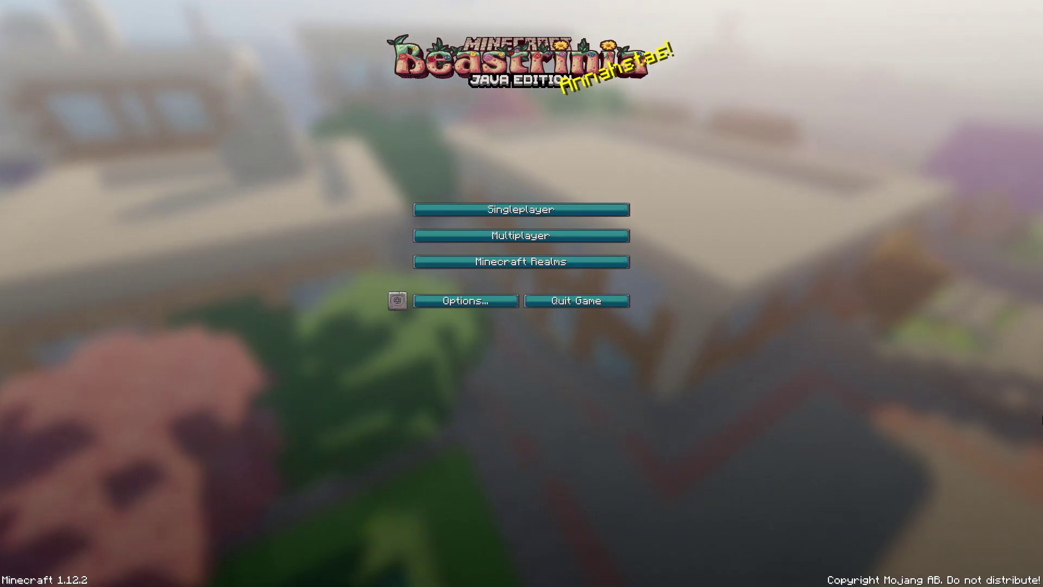
pyautogui.click(615, 304)
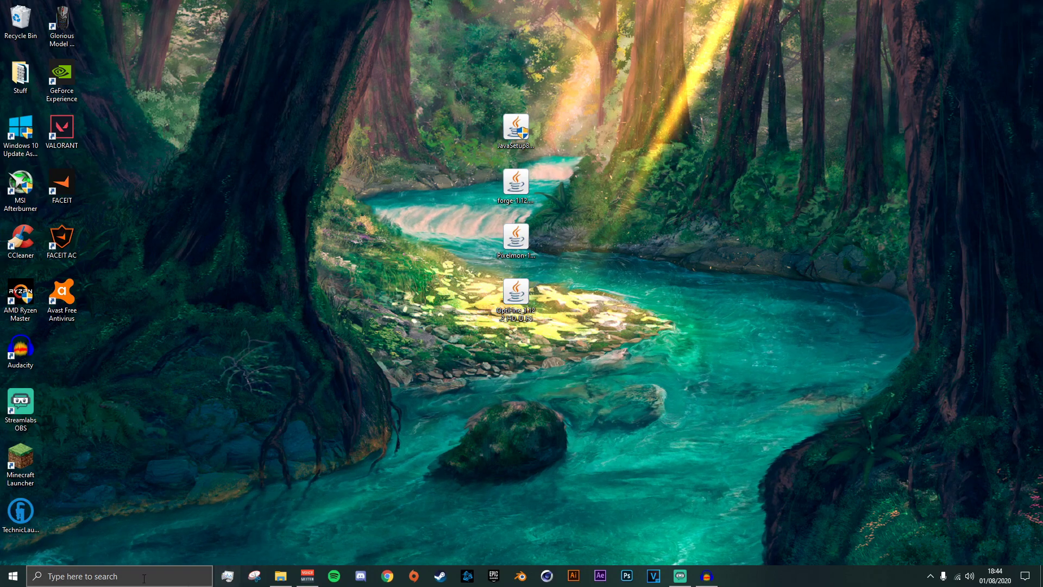
# - Open %appdata%\.minecraft\versions via Run, confirm the 1.12.2 folder, and close Explorer
pyautogui.click(105, 578)
pyautogui.write('run')
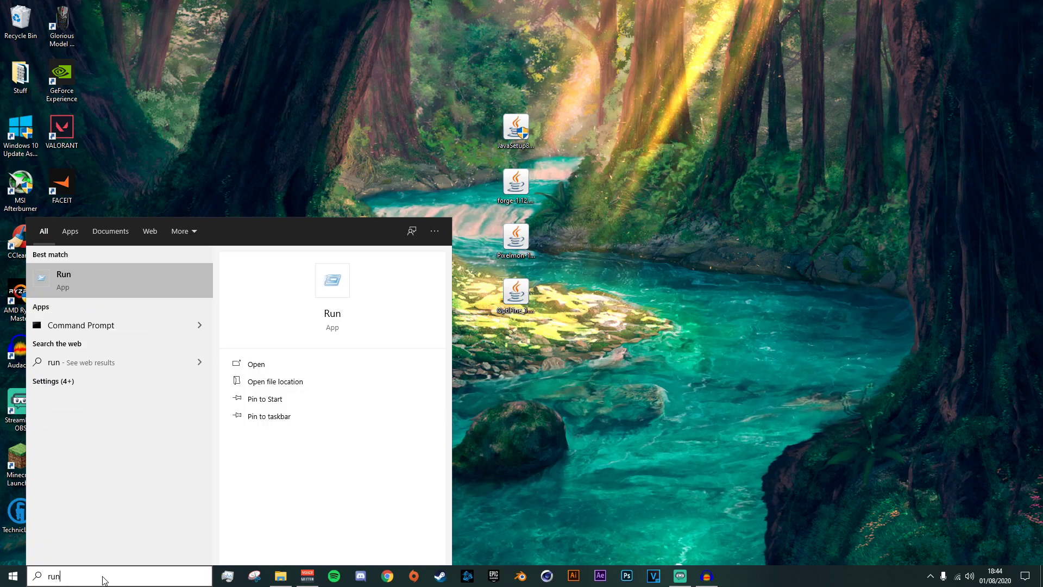
pyautogui.press('Return')
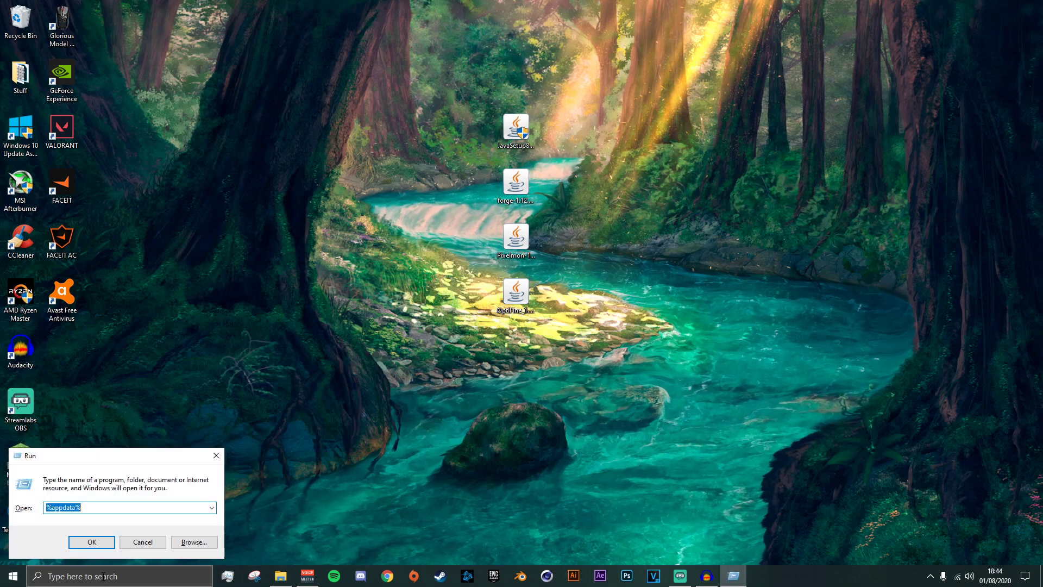
pyautogui.click(96, 509)
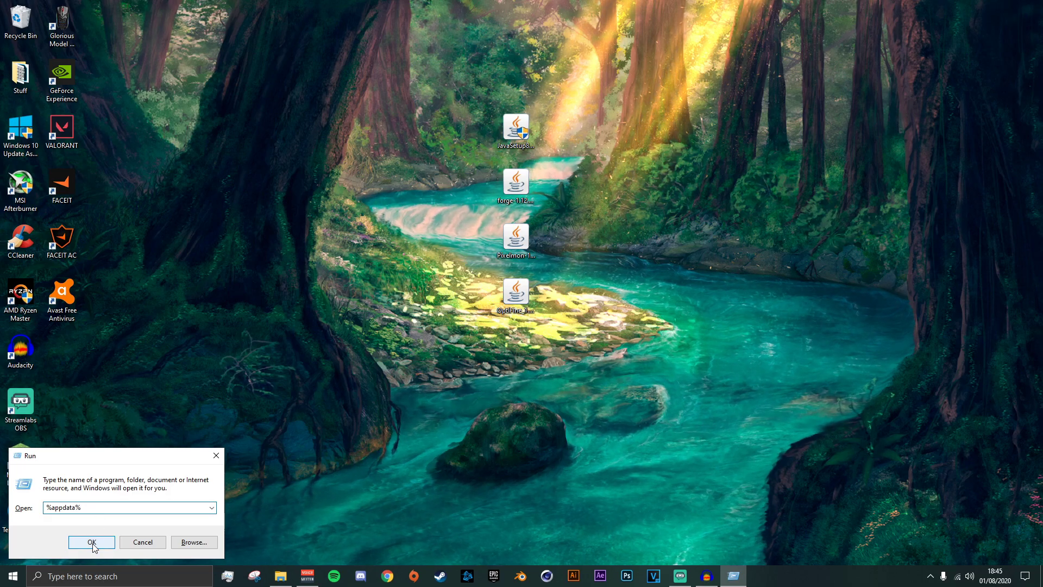
pyautogui.click(91, 542)
pyautogui.doubleClick(487, 171)
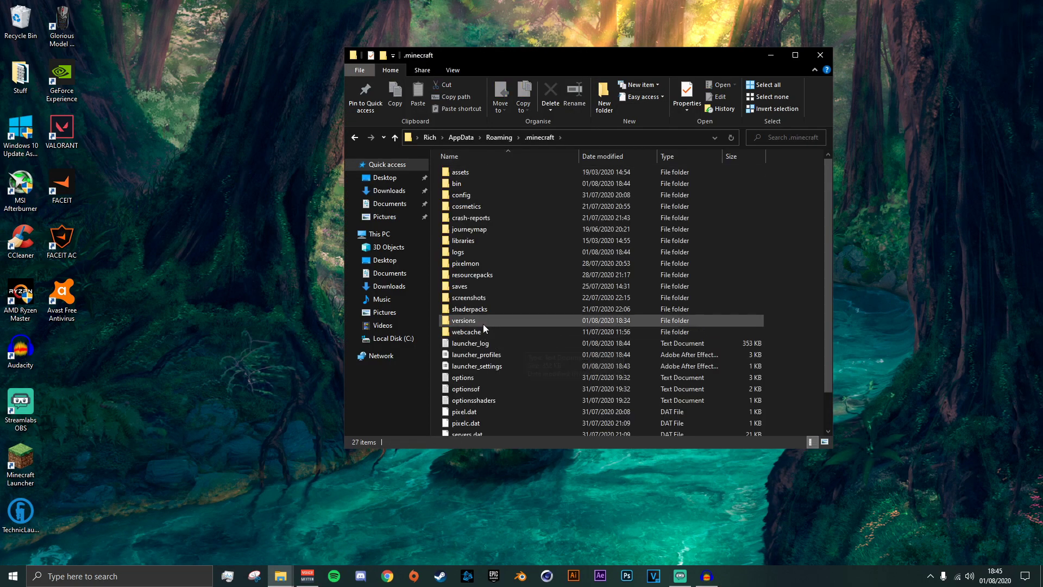
pyautogui.doubleClick(482, 323)
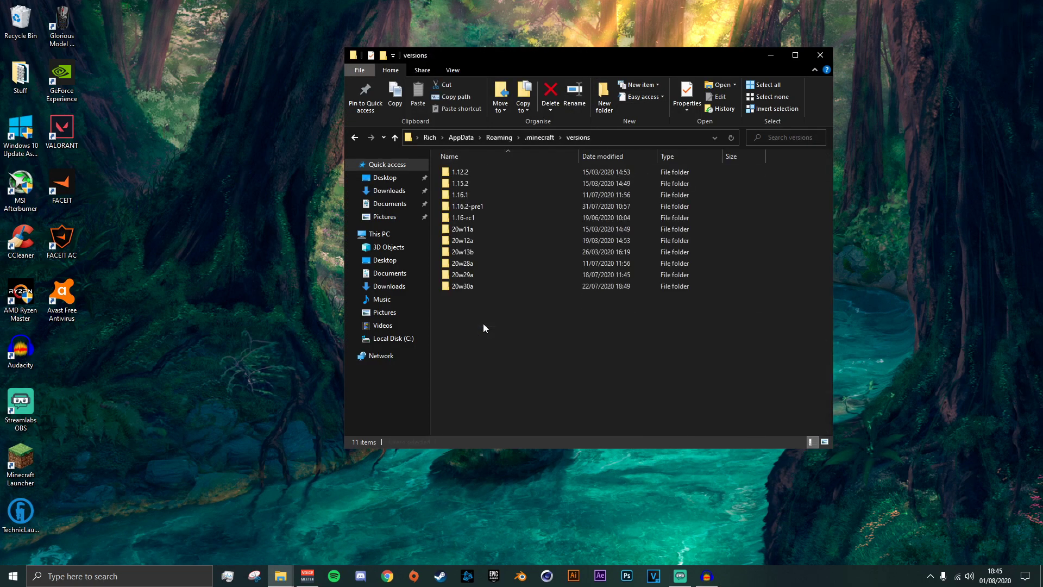
pyautogui.click(472, 172)
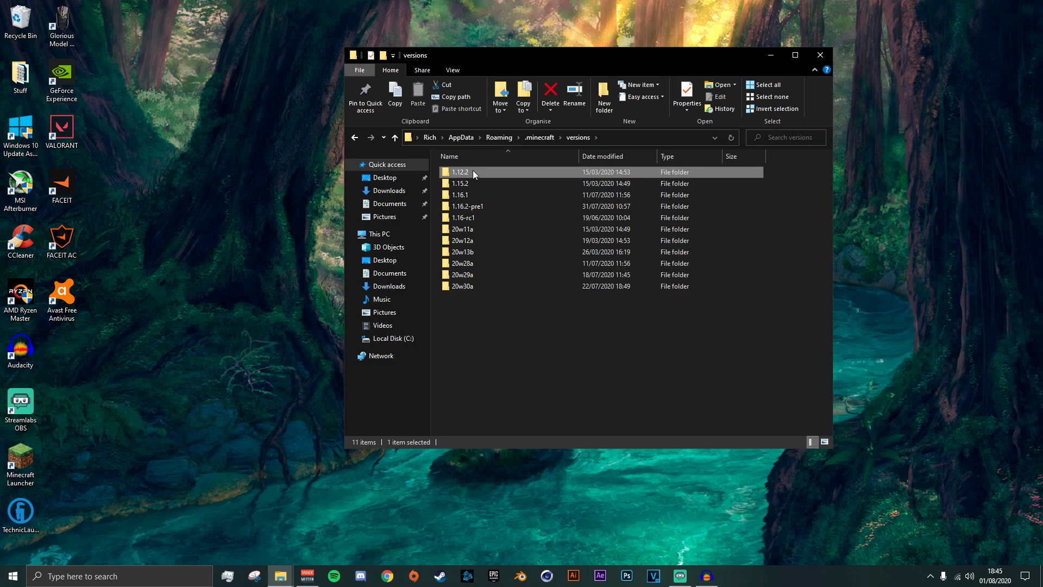
pyautogui.hotkey('alt', 'Up')
pyautogui.hotkey('alt', 'F4')
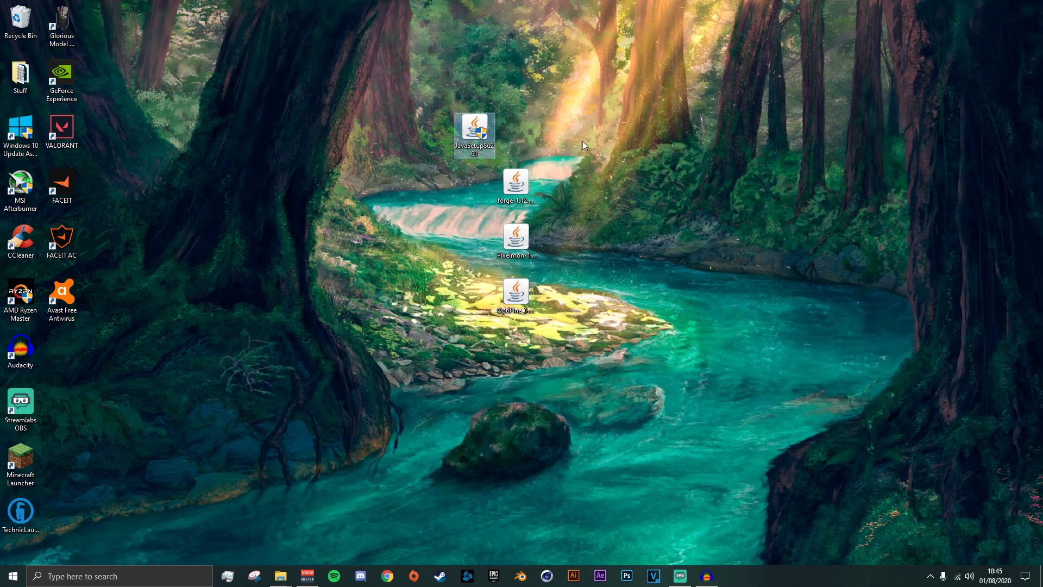
# - Drag the Java setup file into the Recycle Bin and run the Forge installer
pyautogui.moveTo(474, 130); pyautogui.dragTo(269, 95)
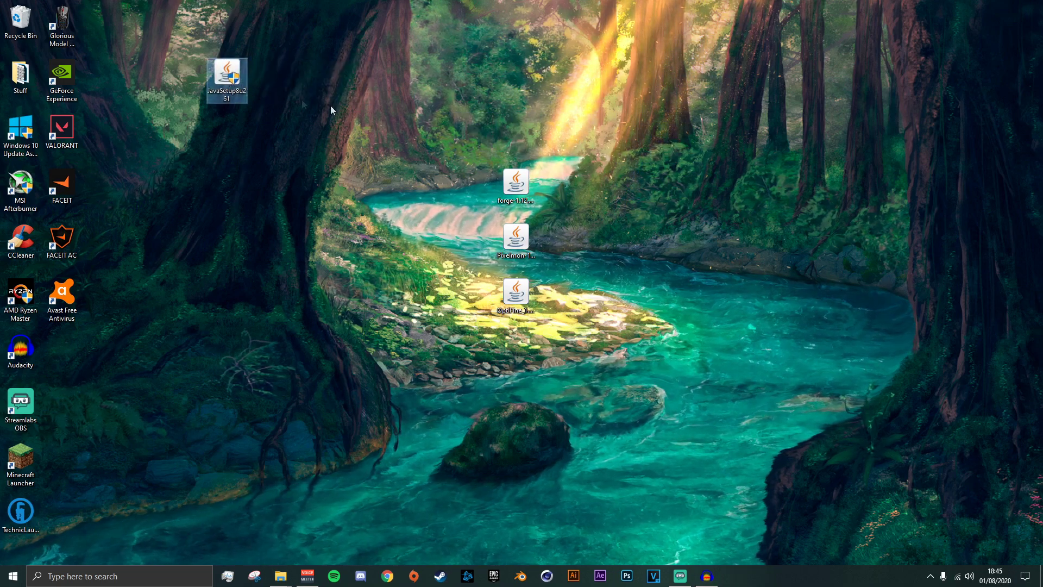
pyautogui.moveTo(223, 146); pyautogui.dragTo(21, 27)
pyautogui.click(516, 185)
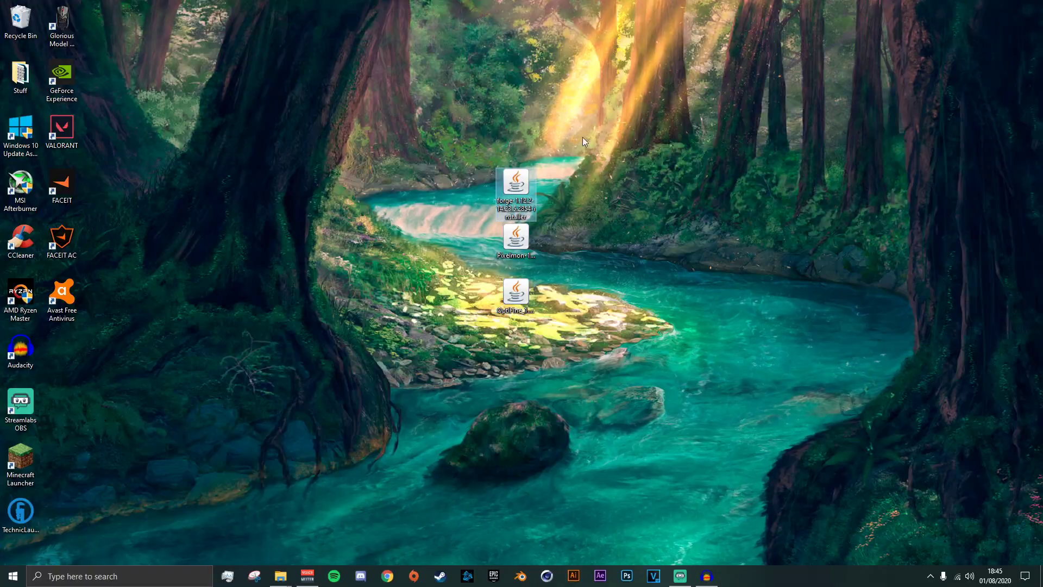
pyautogui.doubleClick(514, 187)
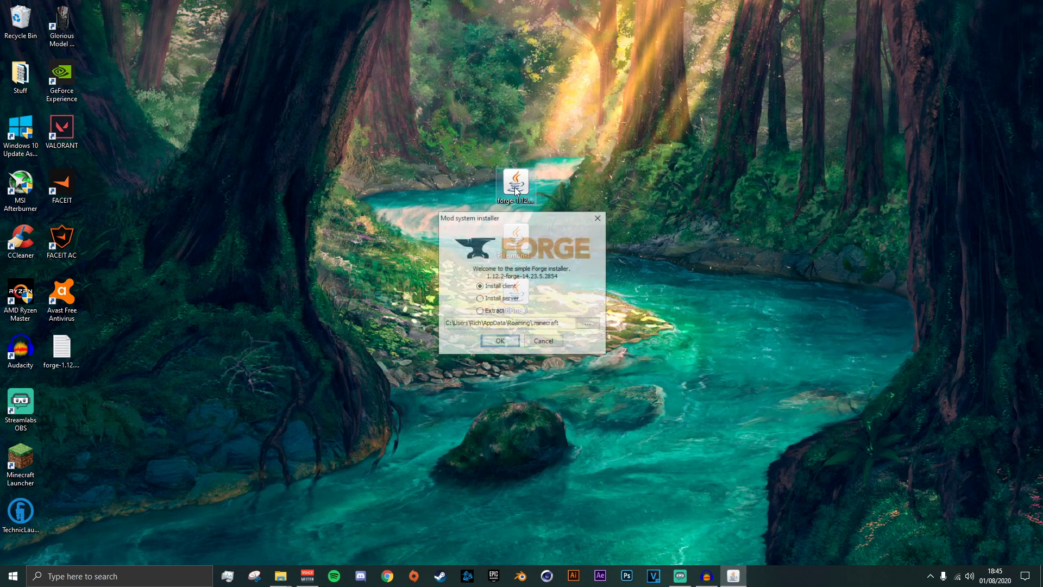
# - Install the Forge 1.12.2-14.23.5.2854 client into .minecraft and acknowledge the completion message
pyautogui.click(502, 343)
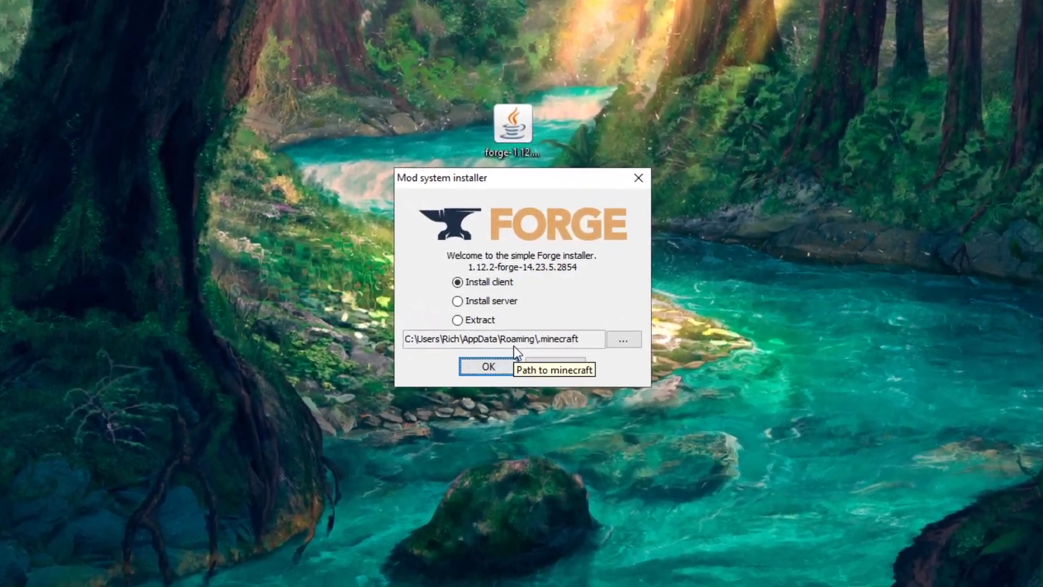
pyautogui.click(502, 341)
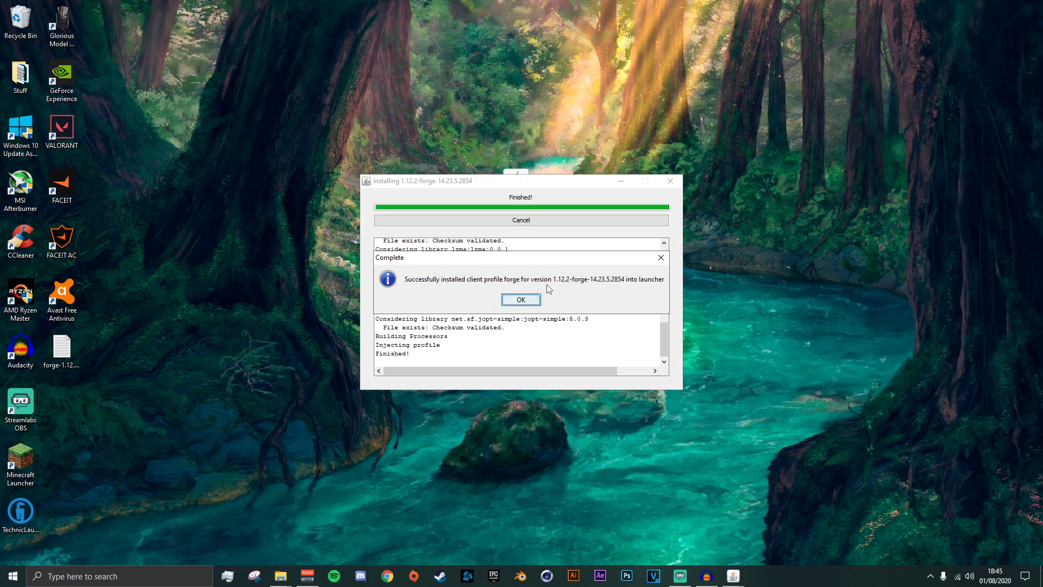
pyautogui.click(521, 300)
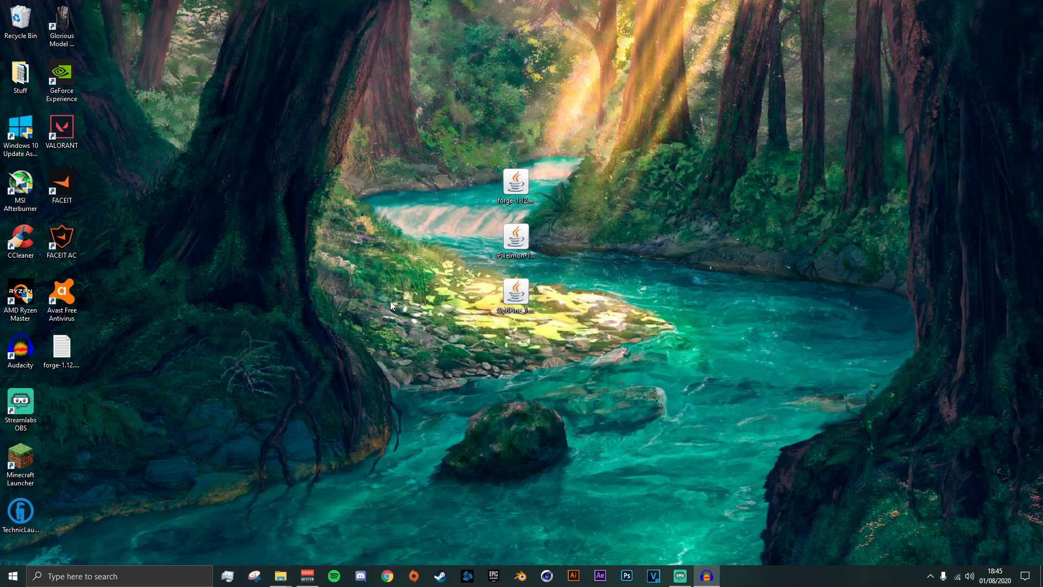
# - Reopen the Minecraft Launcher and view installations now listing the forge 1.12.2 profile
pyautogui.doubleClick(28, 452)
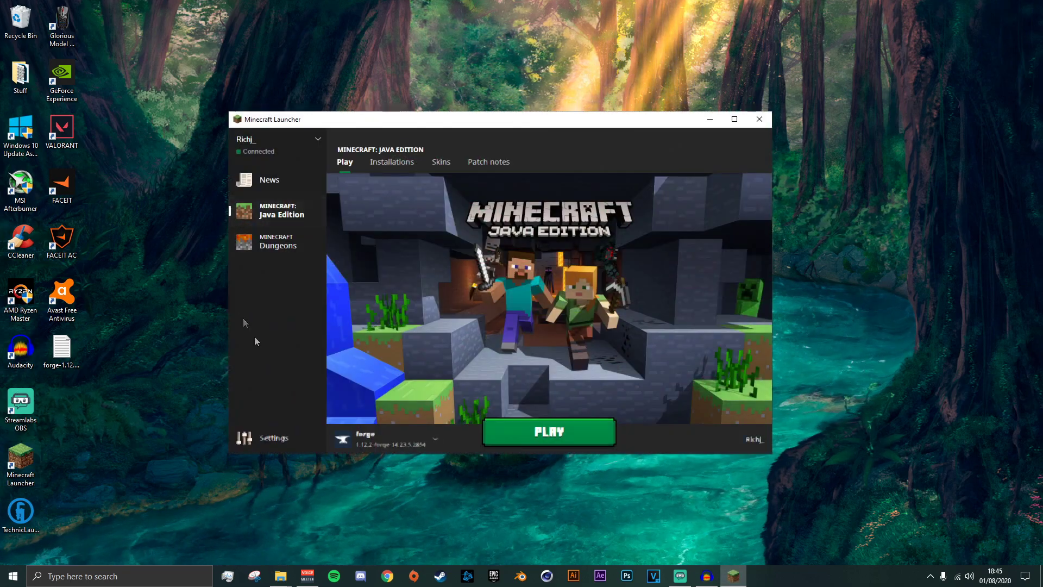
pyautogui.click(429, 438)
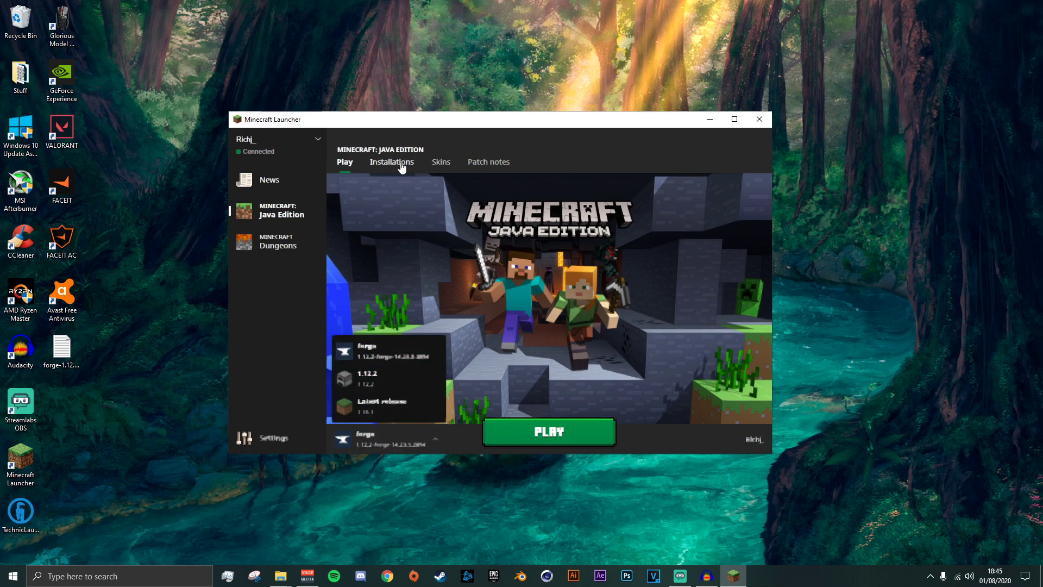
pyautogui.click(404, 168)
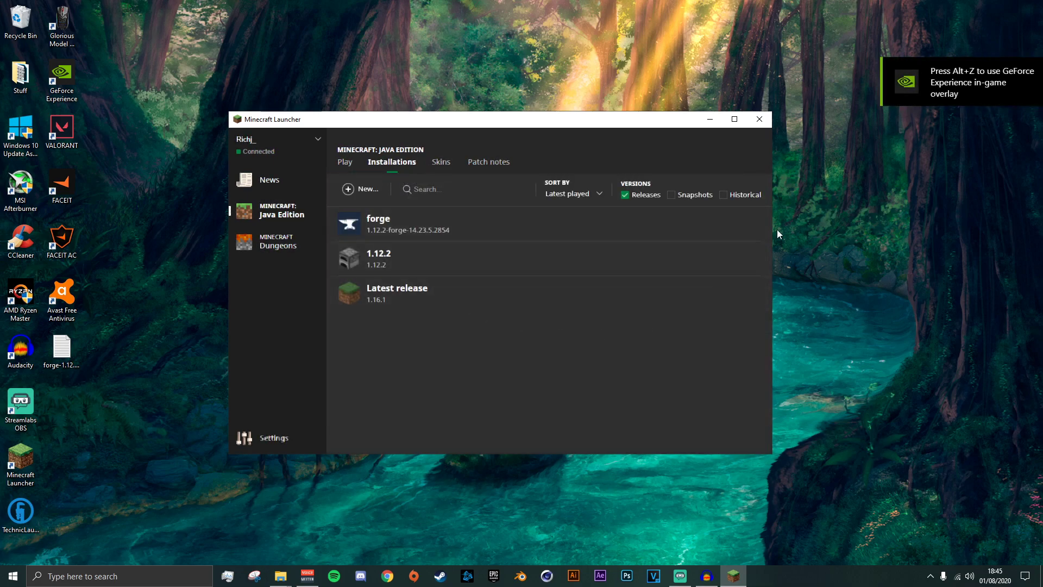
# - In a new installation, scroll the Version list to find release 1.12.2-forge-14.23.5.2854
pyautogui.moveTo(722, 230)
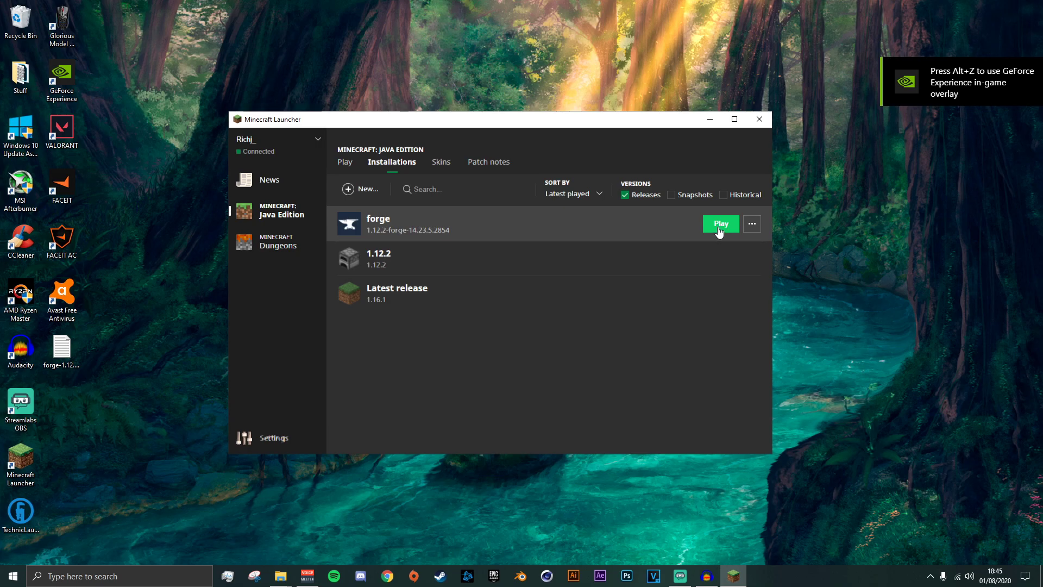
pyautogui.click(365, 190)
pyautogui.click(474, 276)
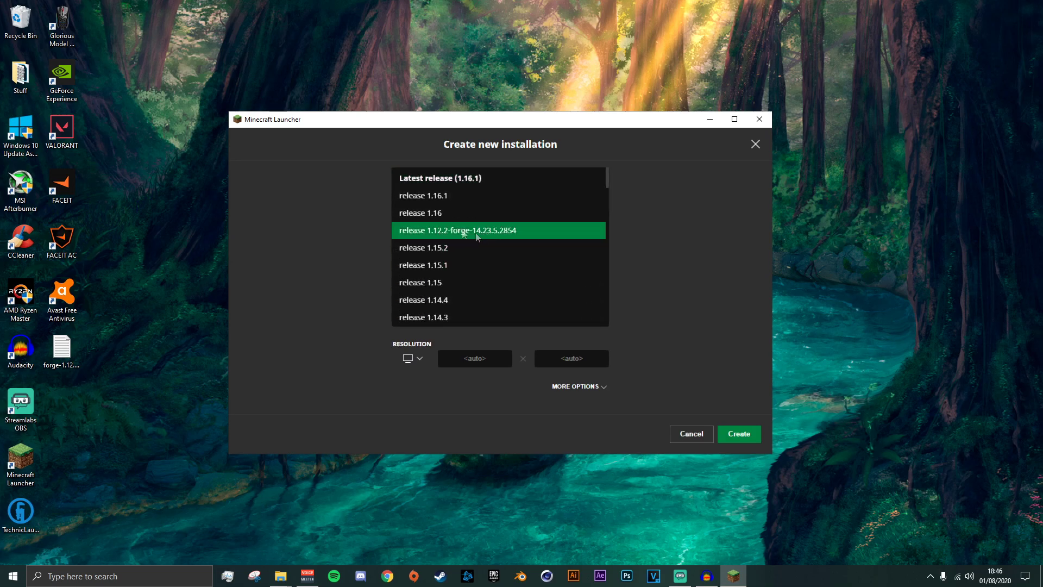
pyautogui.scroll(-5, 467, 239)
pyautogui.scroll(-6, 471, 252)
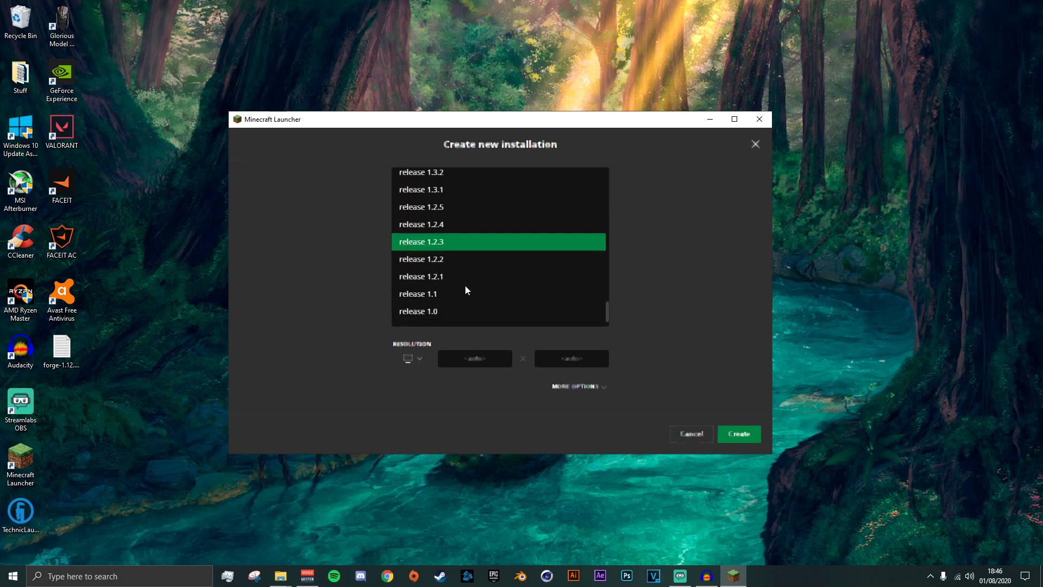
pyautogui.scroll(12, 460, 285)
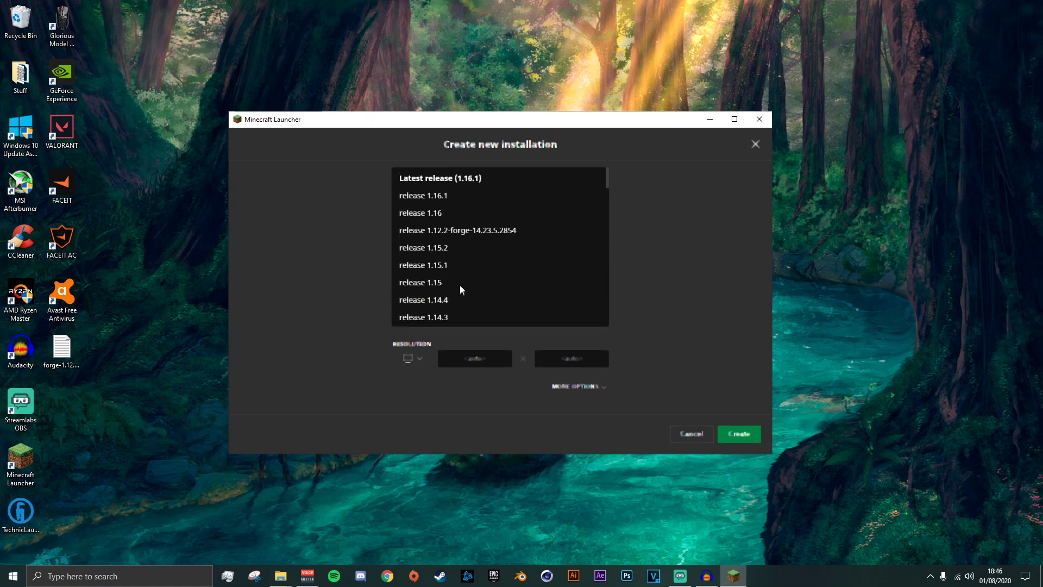
pyautogui.click(684, 373)
# - Discard the new installation, then check the Forge 1.12.2 mod list's four built-in entries and quit Minecraft
pyautogui.click(686, 435)
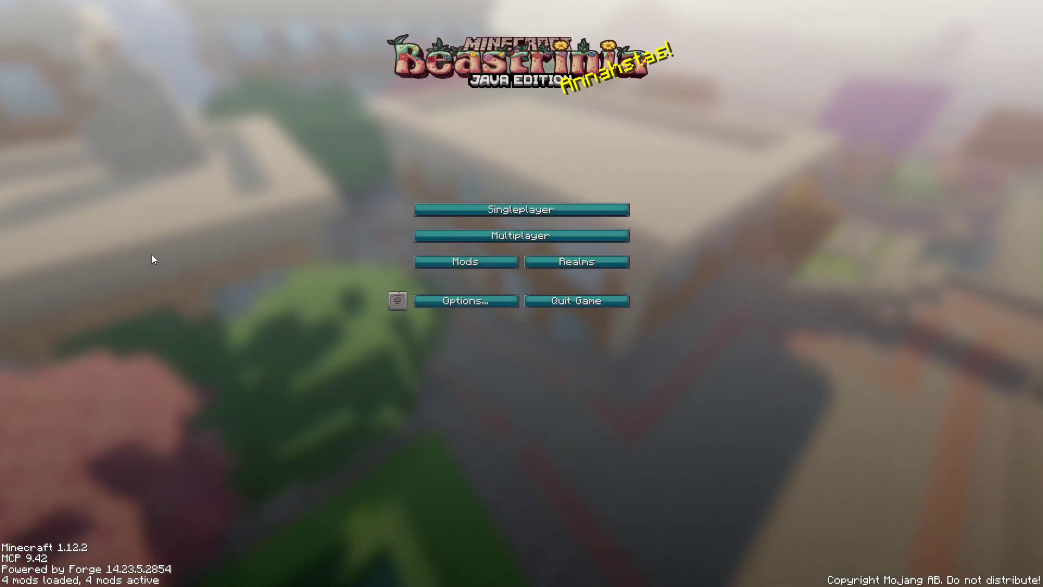
pyautogui.click(444, 266)
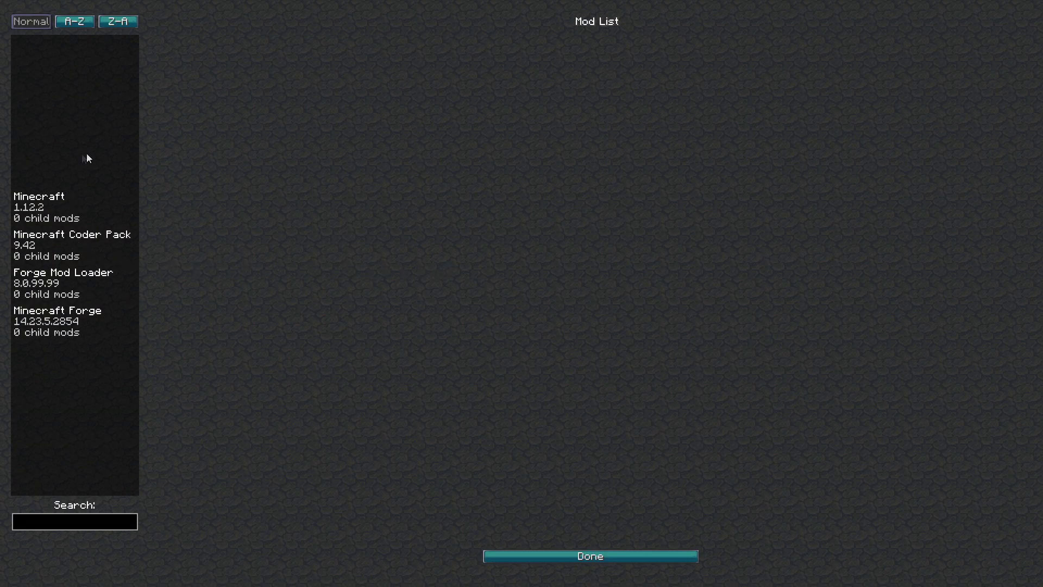
pyautogui.click(65, 209)
pyautogui.click(61, 247)
pyautogui.click(61, 317)
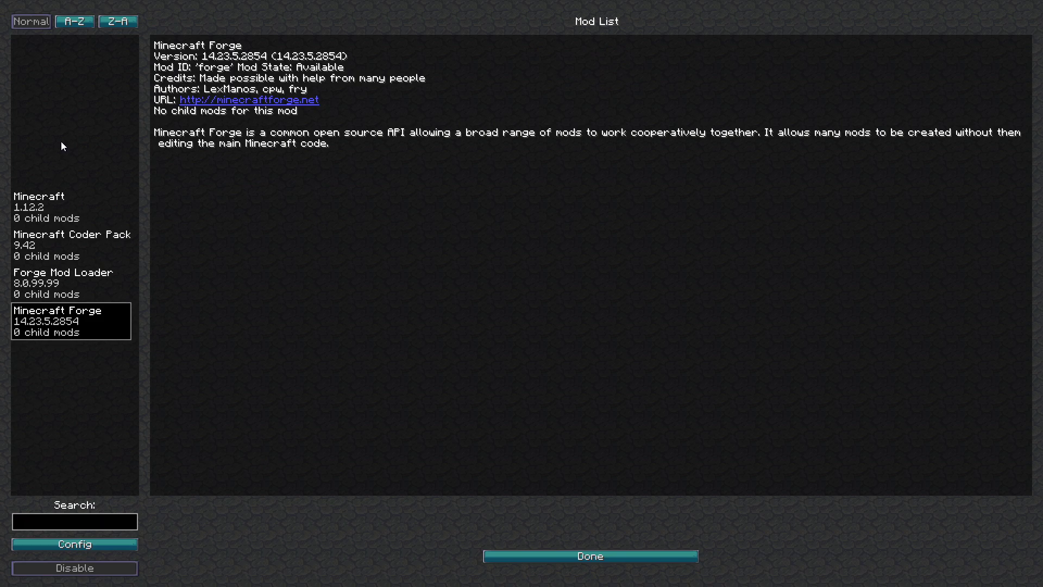
pyautogui.press('Escape')
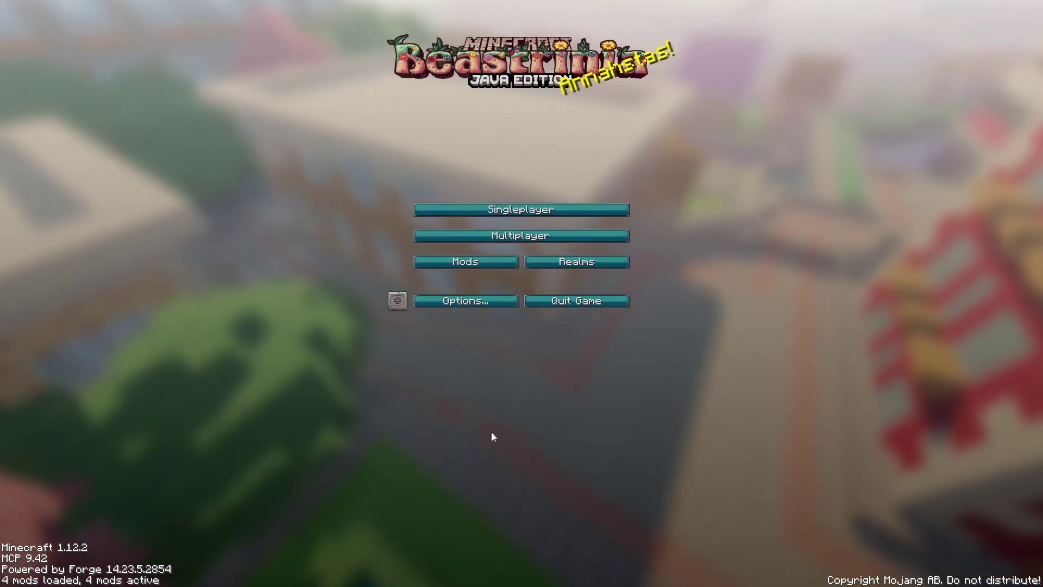
pyautogui.click(608, 300)
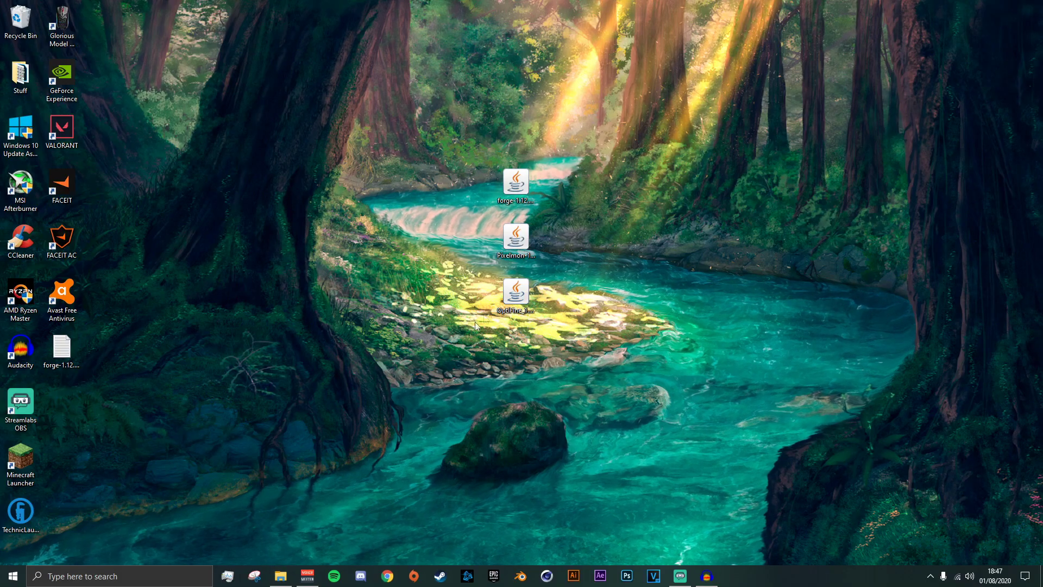
# - Open the .minecraft folder, where a stray 'mod' folder gets created and then deleted
pyautogui.click(281, 570)
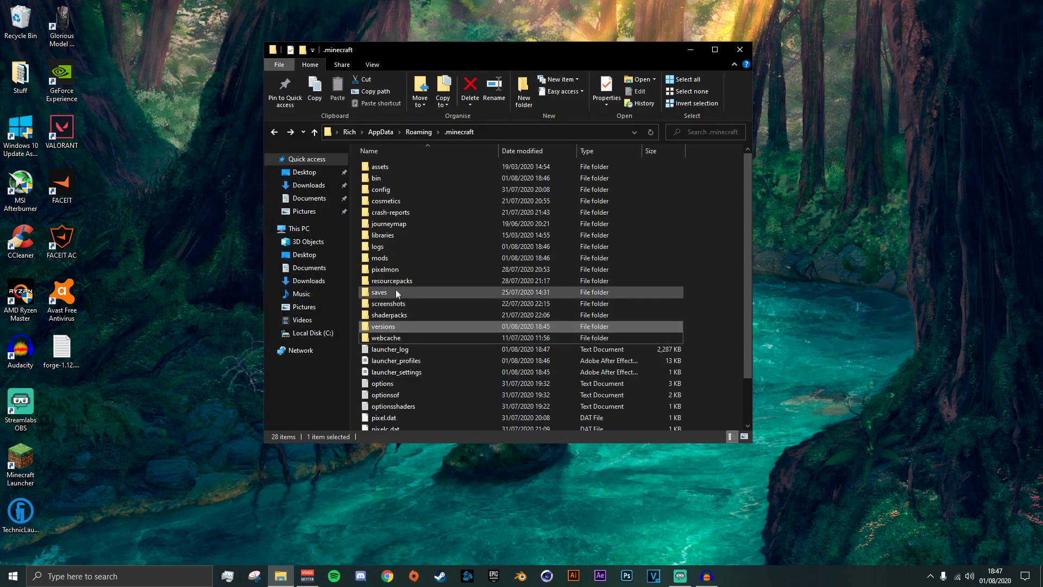
pyautogui.click(390, 258)
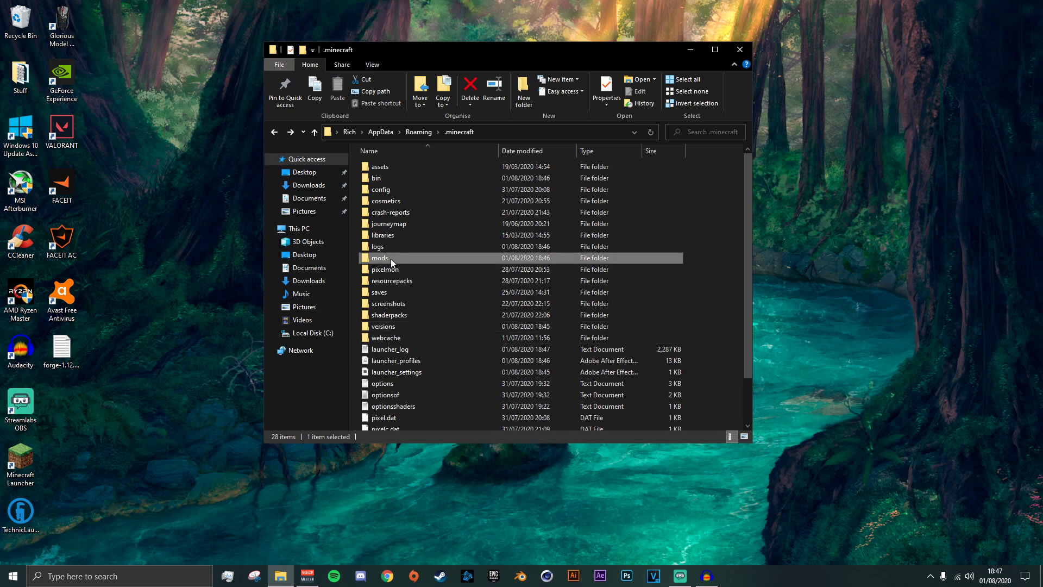
pyautogui.rightClick(355, 240)
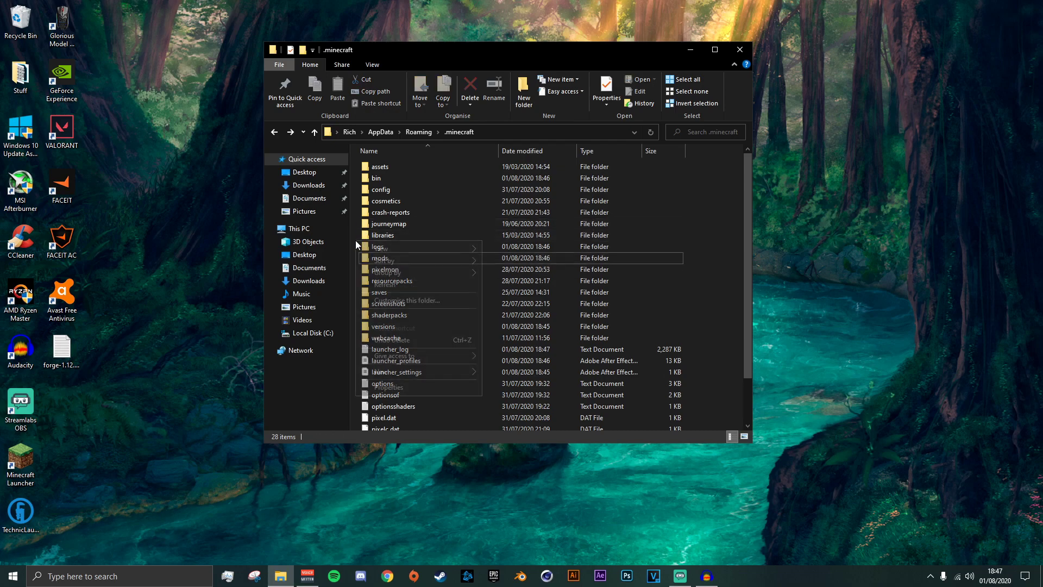
pyautogui.moveTo(403, 374)
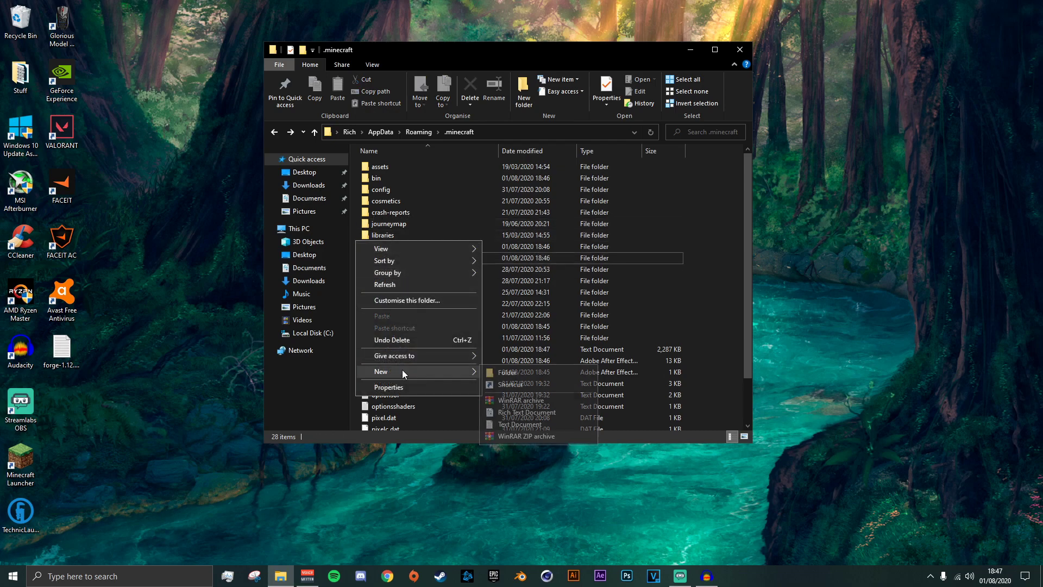
pyautogui.click(506, 373)
pyautogui.write('mod')
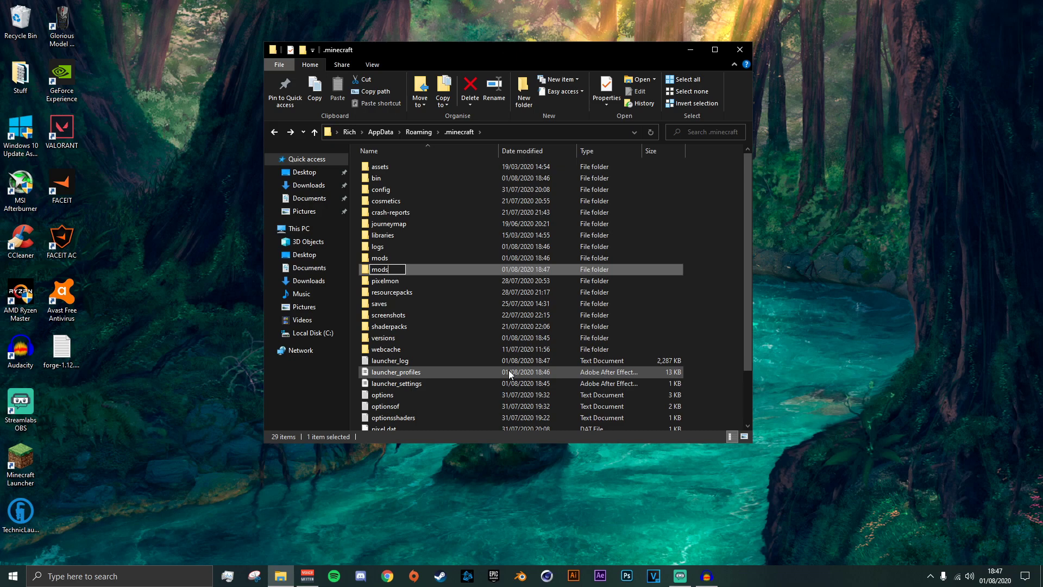
pyautogui.press('Return')
pyautogui.press('Delete')
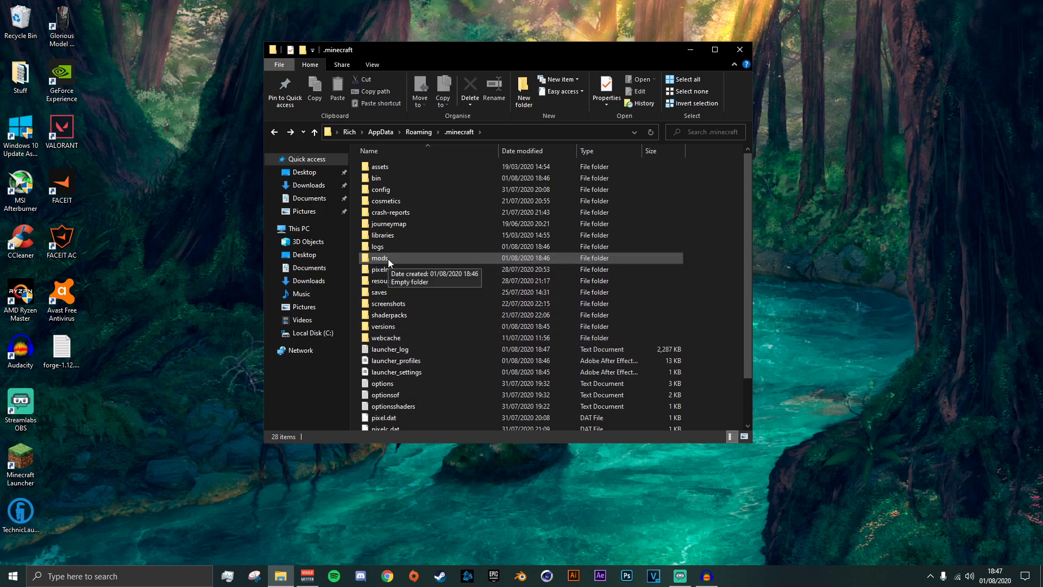
# - Drag the Pixelmon and OptiFine jars from the desktop into the mods folder, then close Explorer
pyautogui.doubleClick(388, 258)
pyautogui.moveTo(480, 55); pyautogui.dragTo(772, 99)
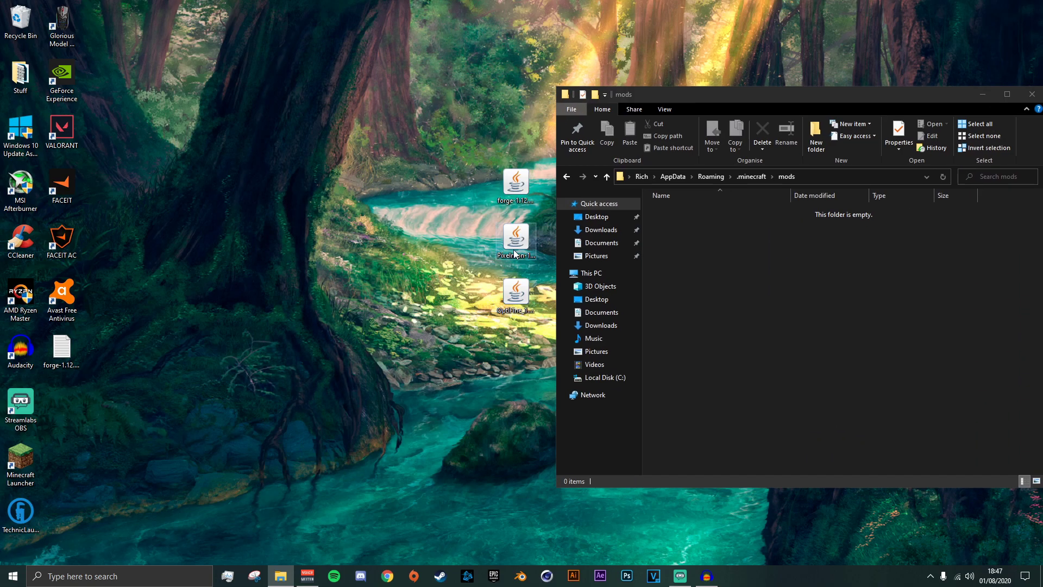
pyautogui.moveTo(503, 233); pyautogui.dragTo(679, 413)
pyautogui.moveTo(515, 293); pyautogui.dragTo(412, 266)
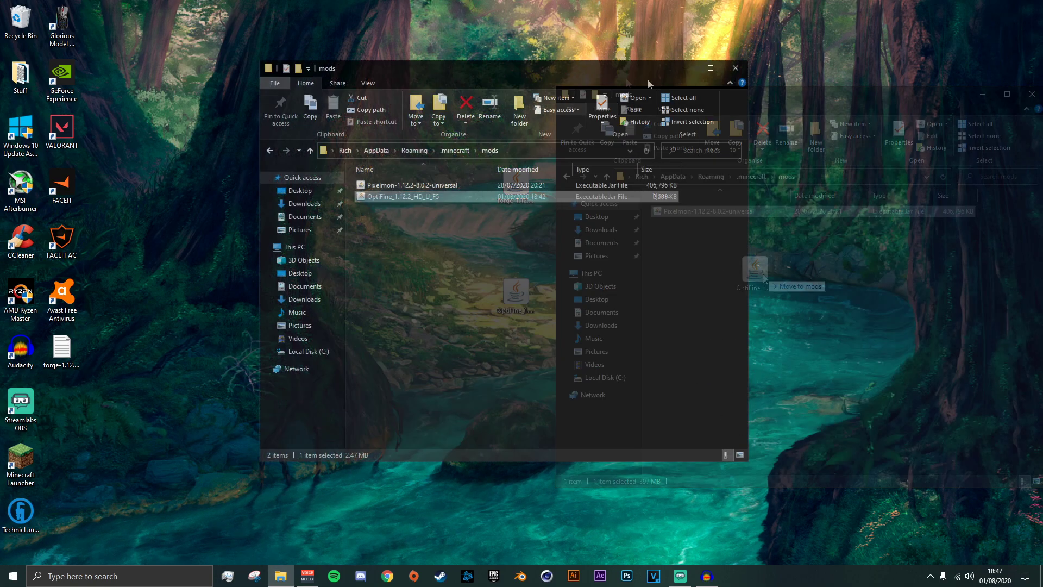
pyautogui.click(735, 68)
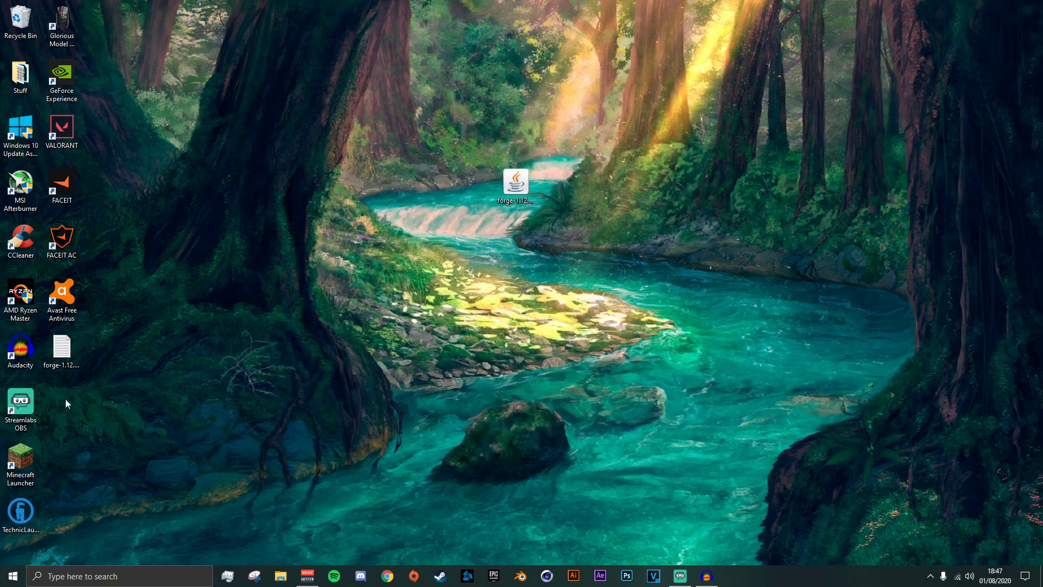
# - Relaunch Minecraft with Forge and view Pixelmon 8.0.2's details in the five-mod list
pyautogui.doubleClick(20, 464)
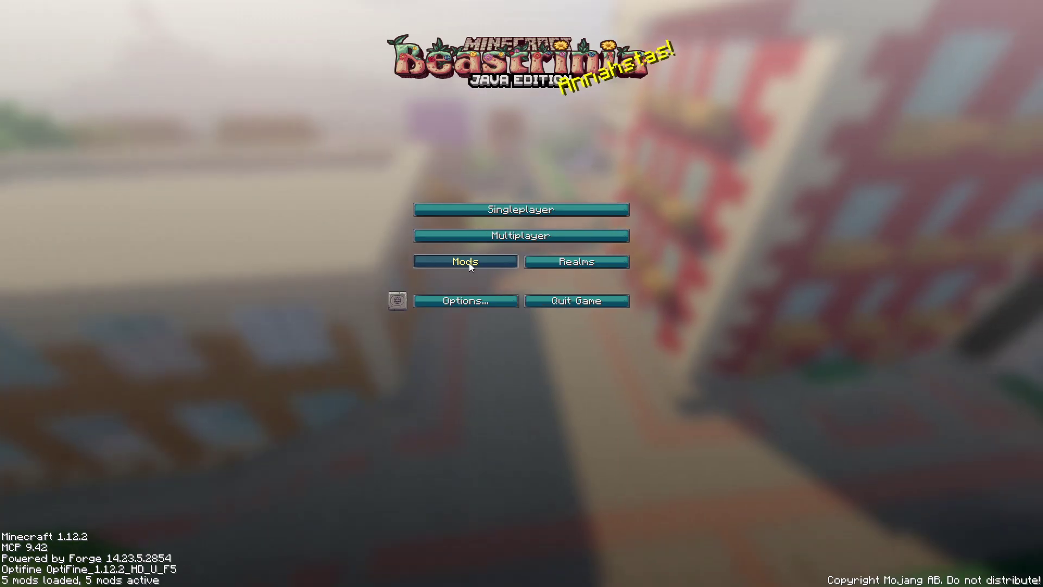
pyautogui.click(469, 263)
pyautogui.click(539, 556)
pyautogui.click(468, 262)
pyautogui.click(53, 348)
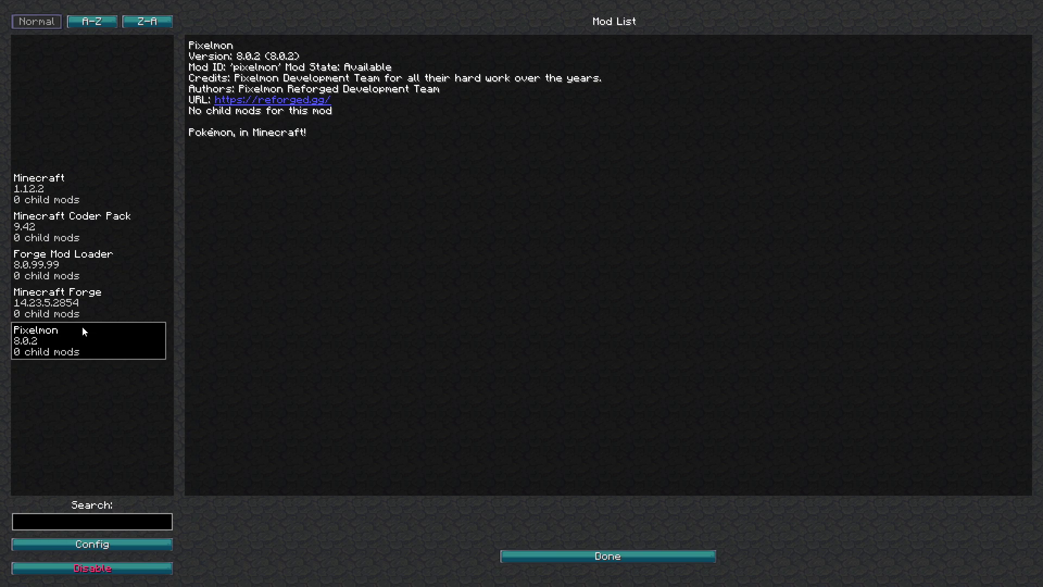
pyautogui.click(571, 556)
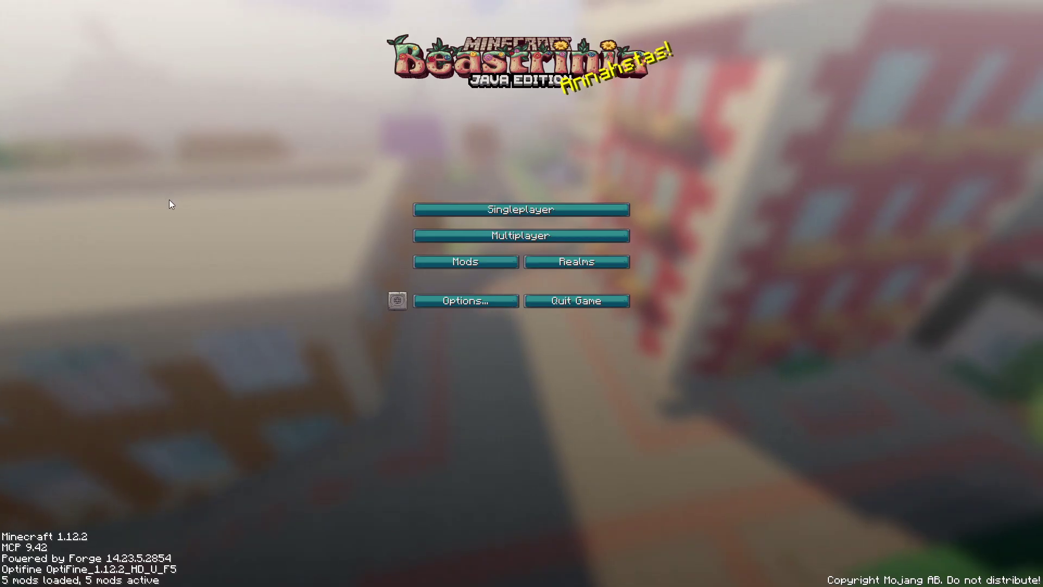